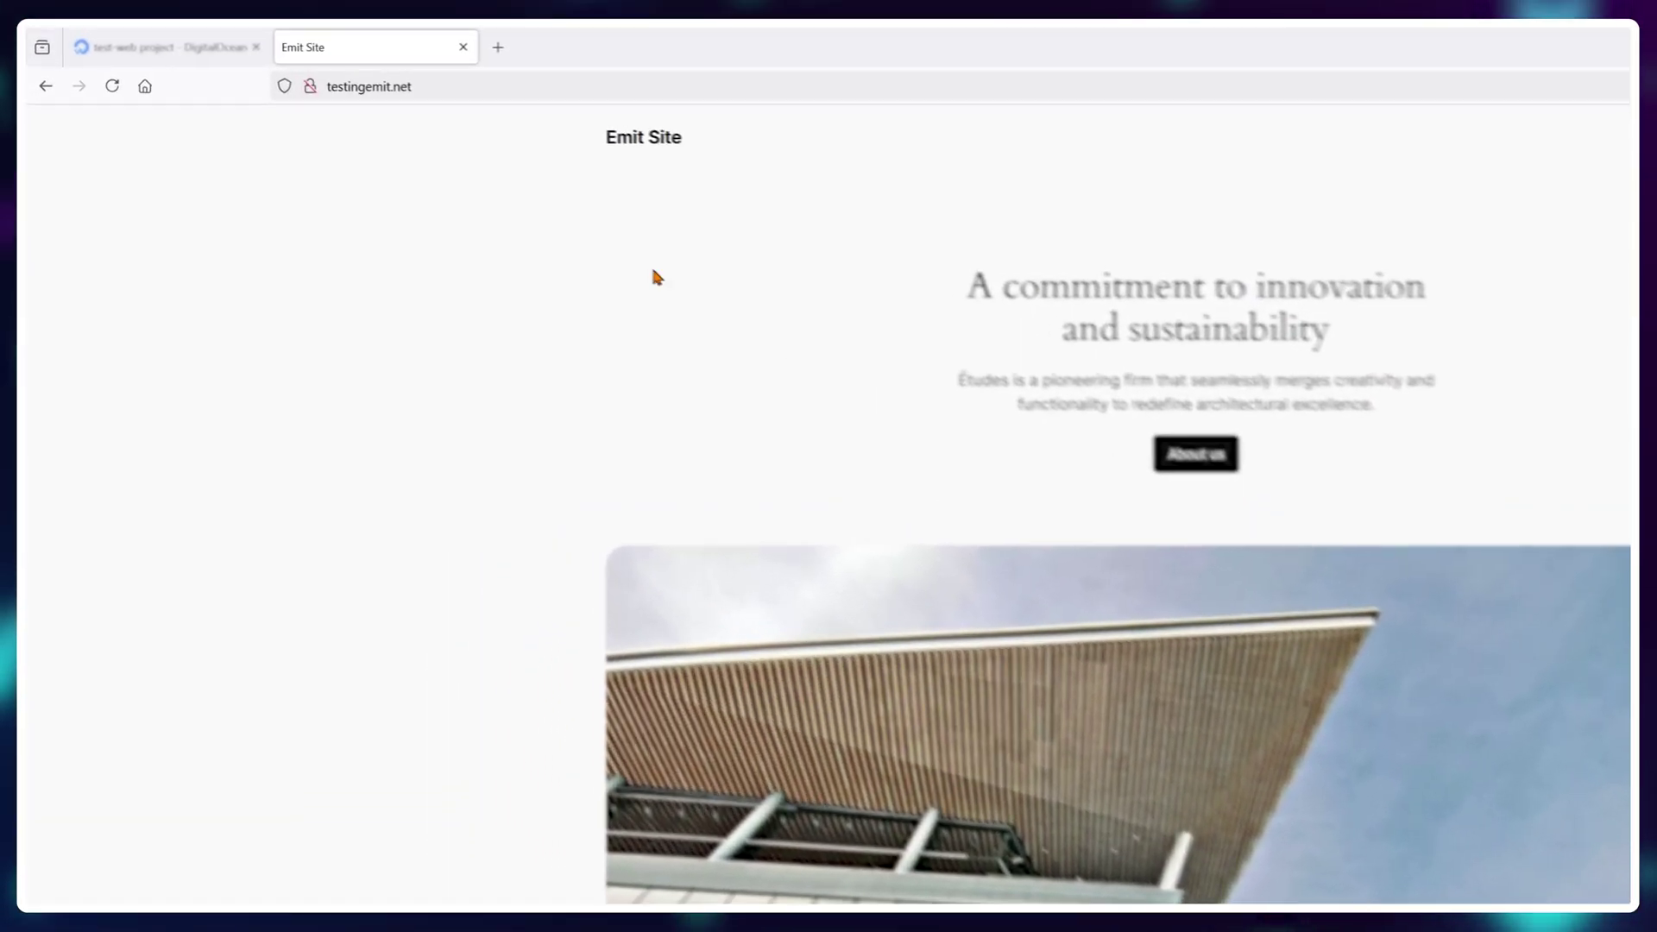
- Show Firefox's connection details explaining why testingemit.net is not secure
click(309, 86)
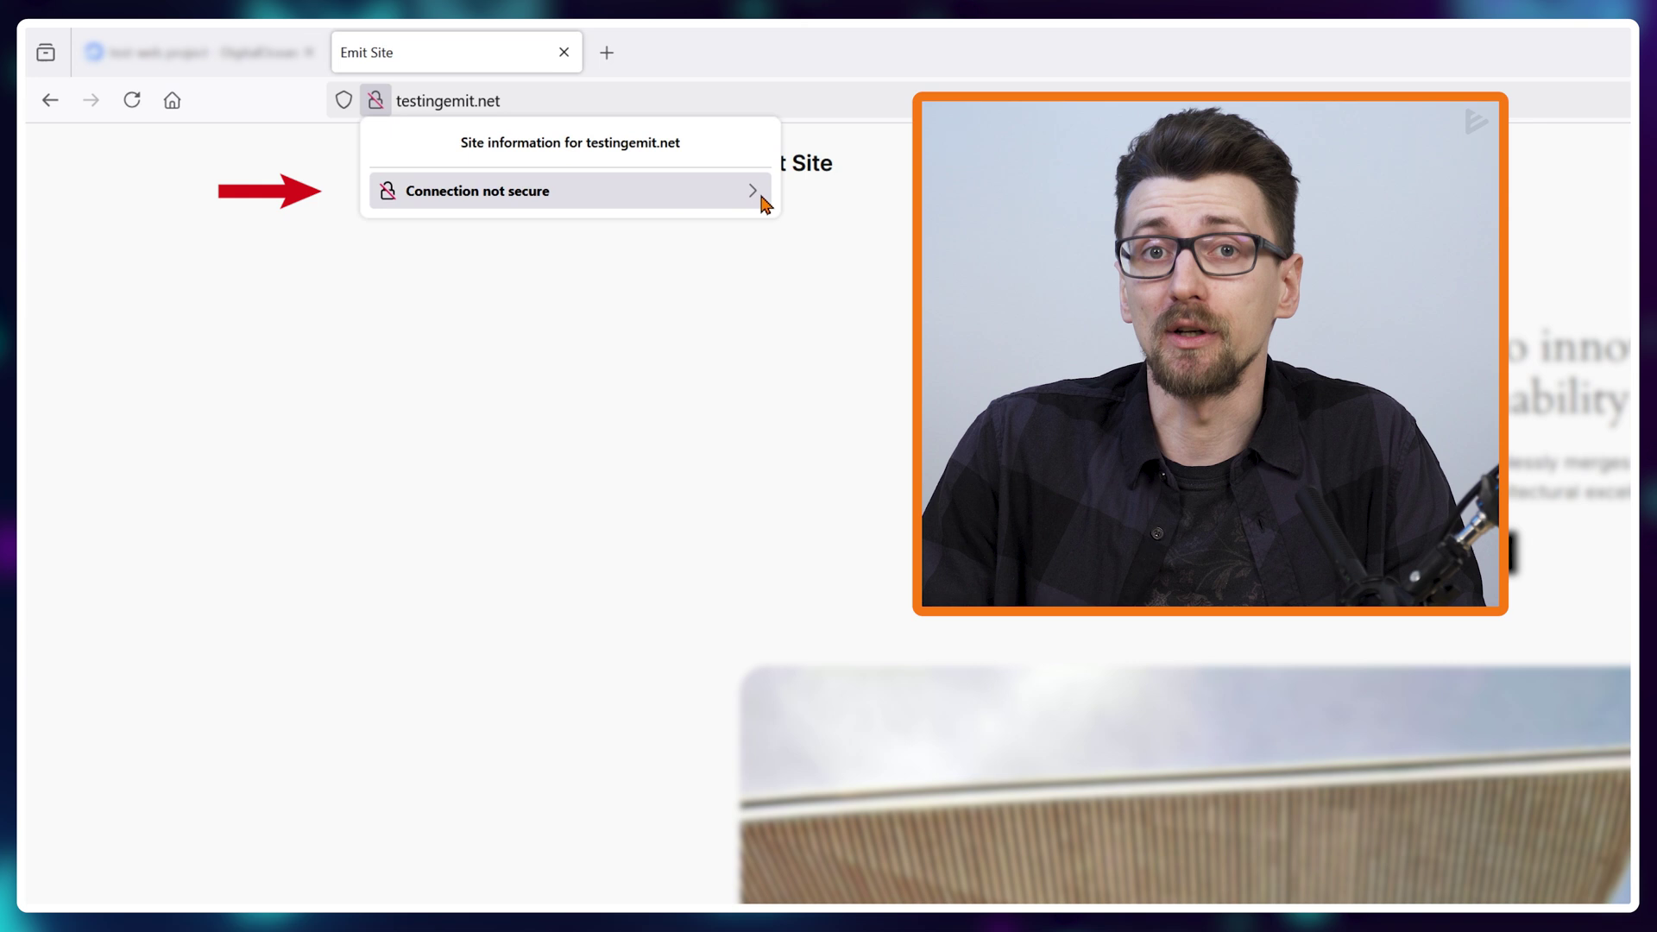
click(755, 192)
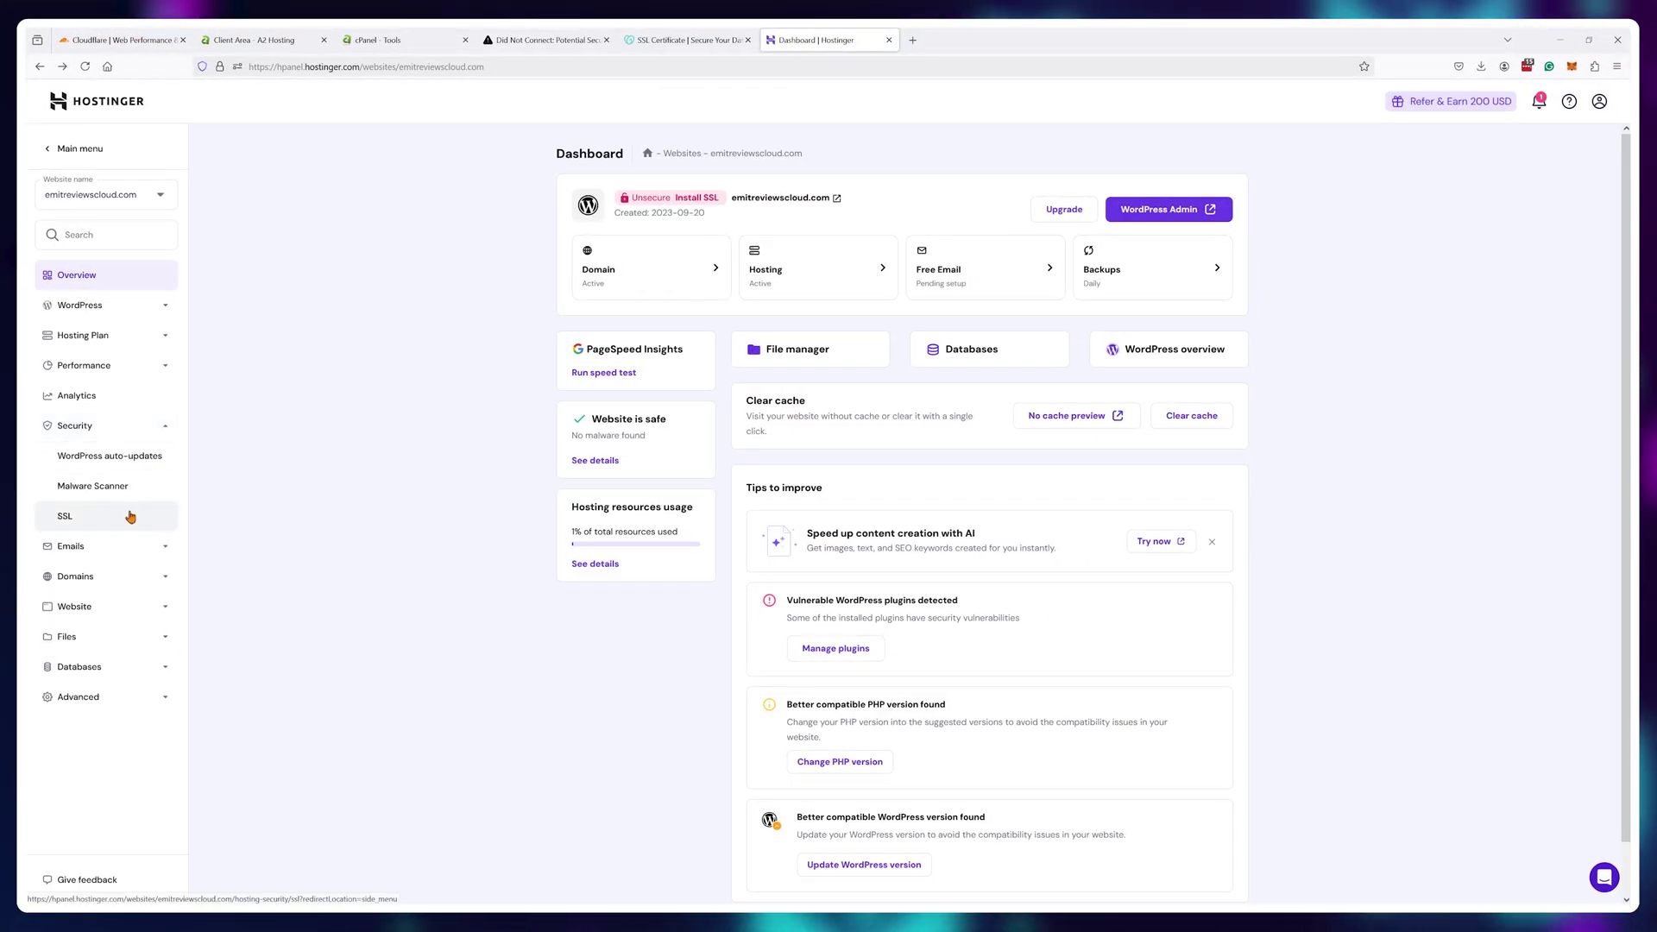
- Install an SSL certificate for emitreviewscloud.com from the hPanel Security > SSL page
click(130, 516)
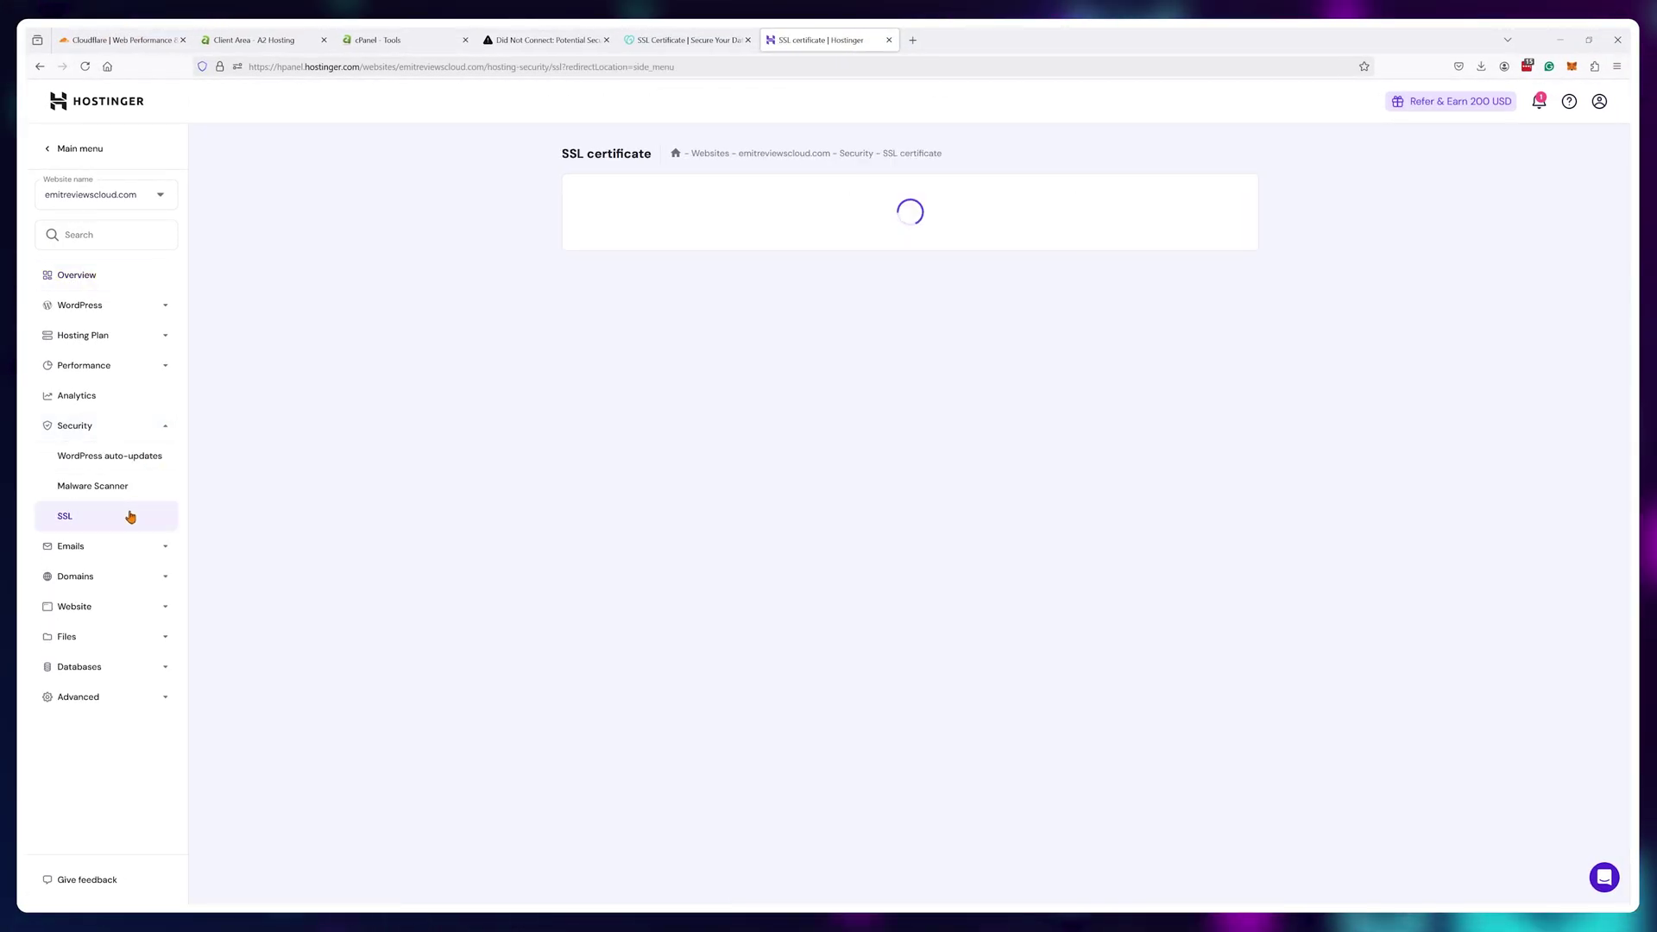
click(616, 289)
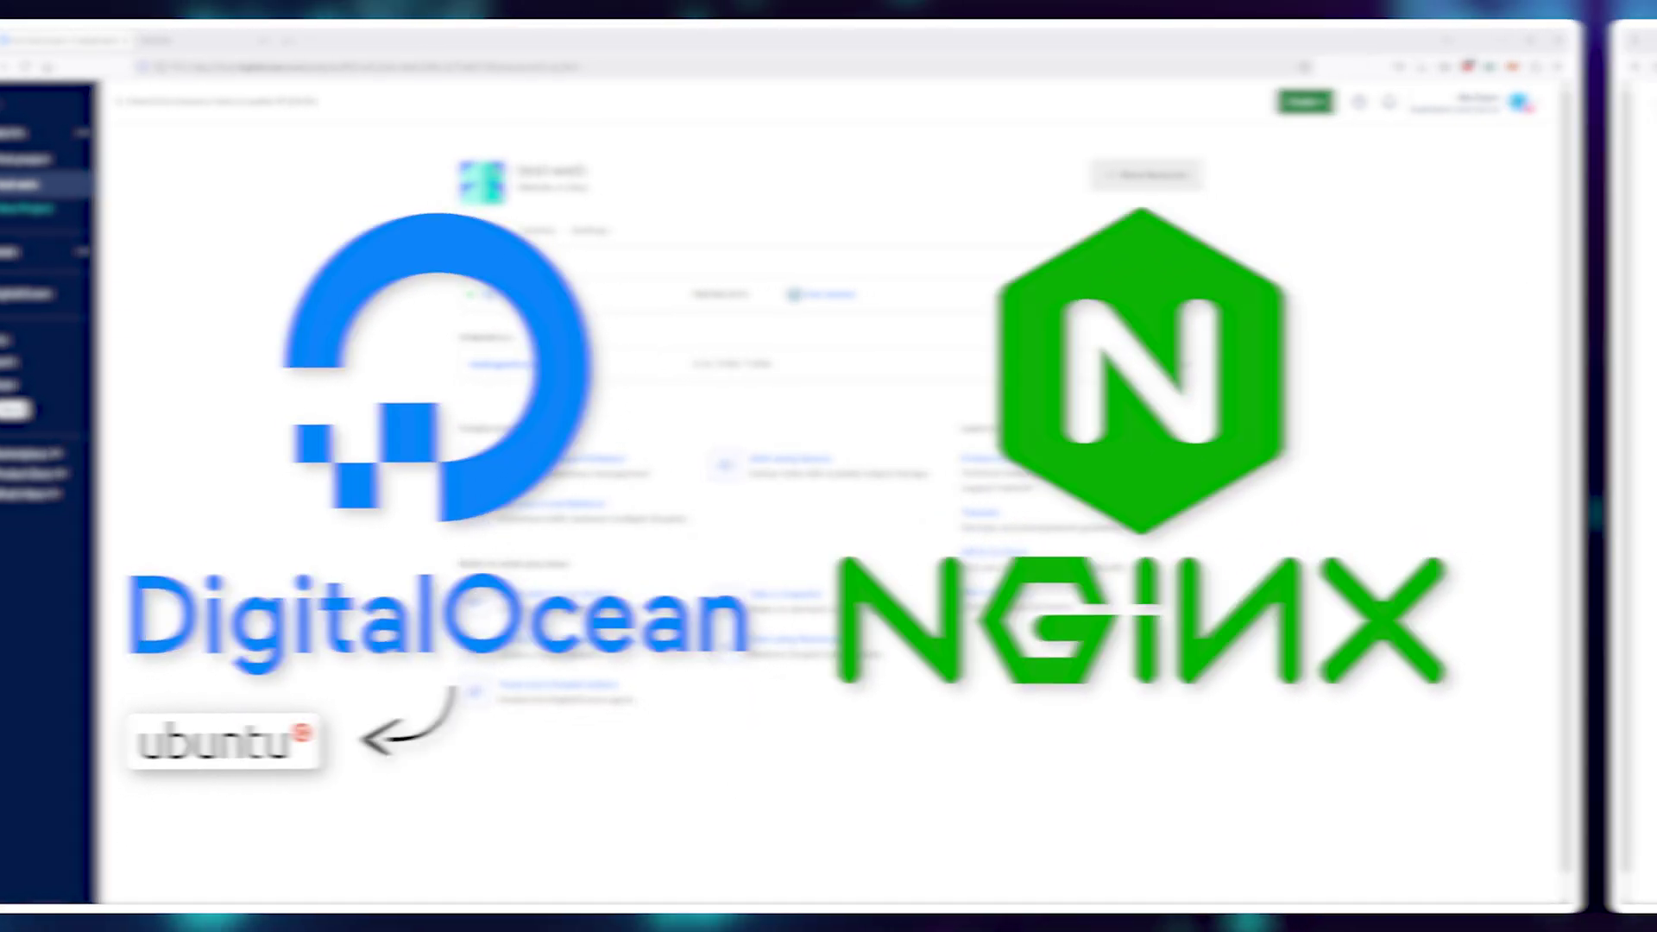
text(Y)
- Launch cmd.exe on Windows to connect to the test-web droplet
key(Return)
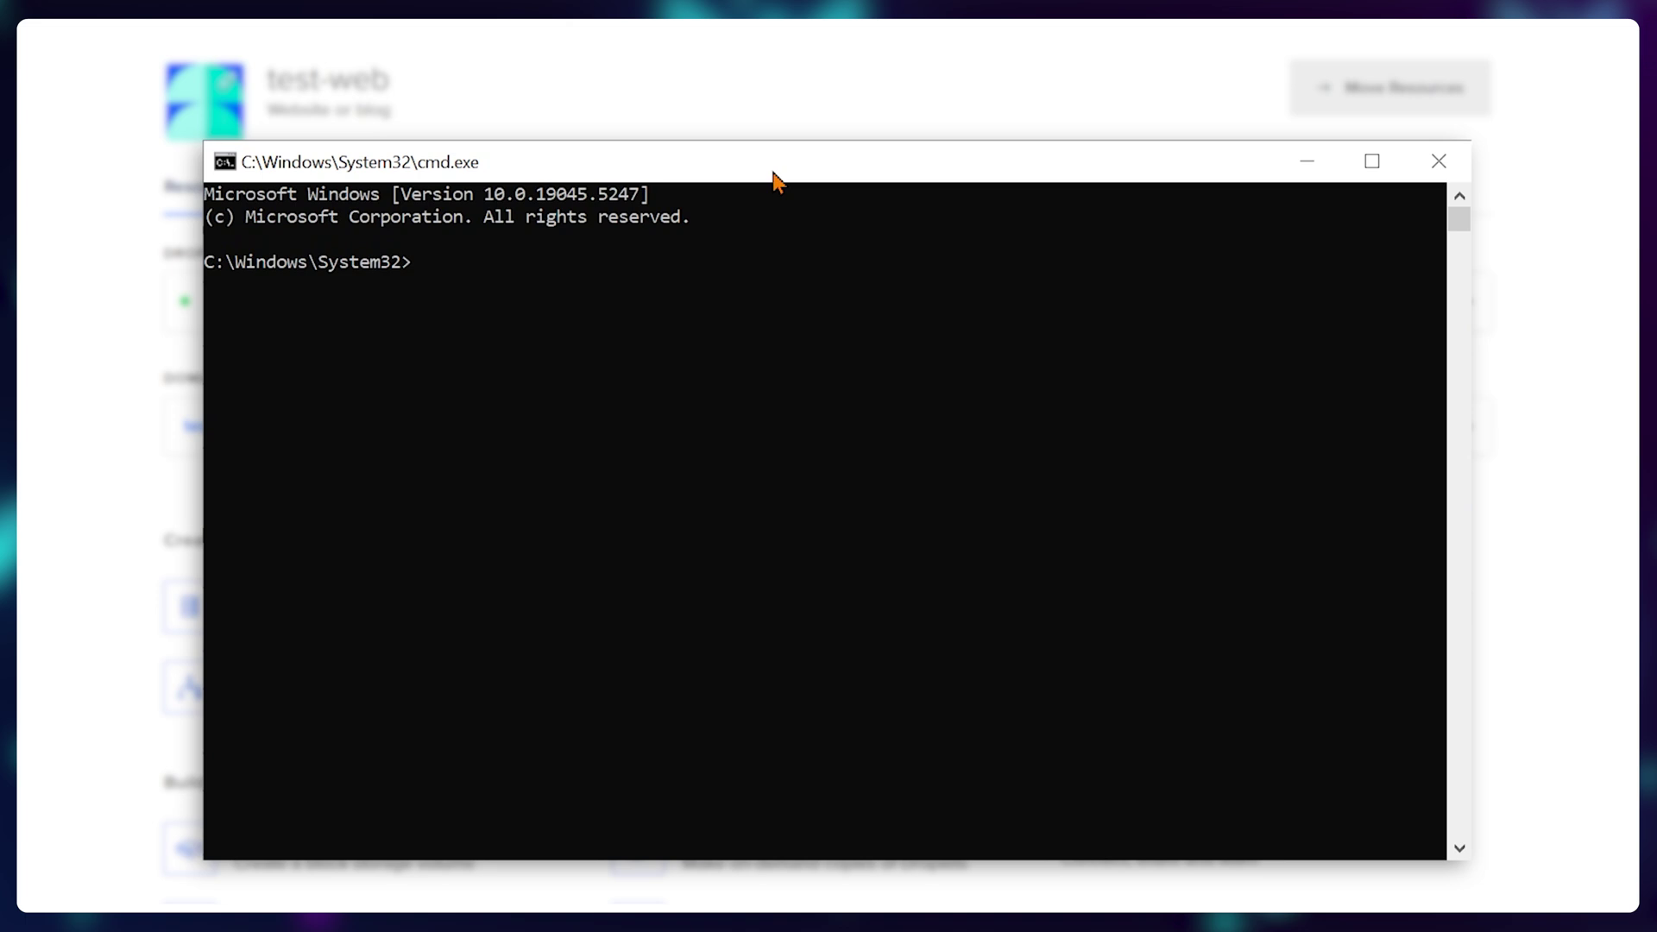
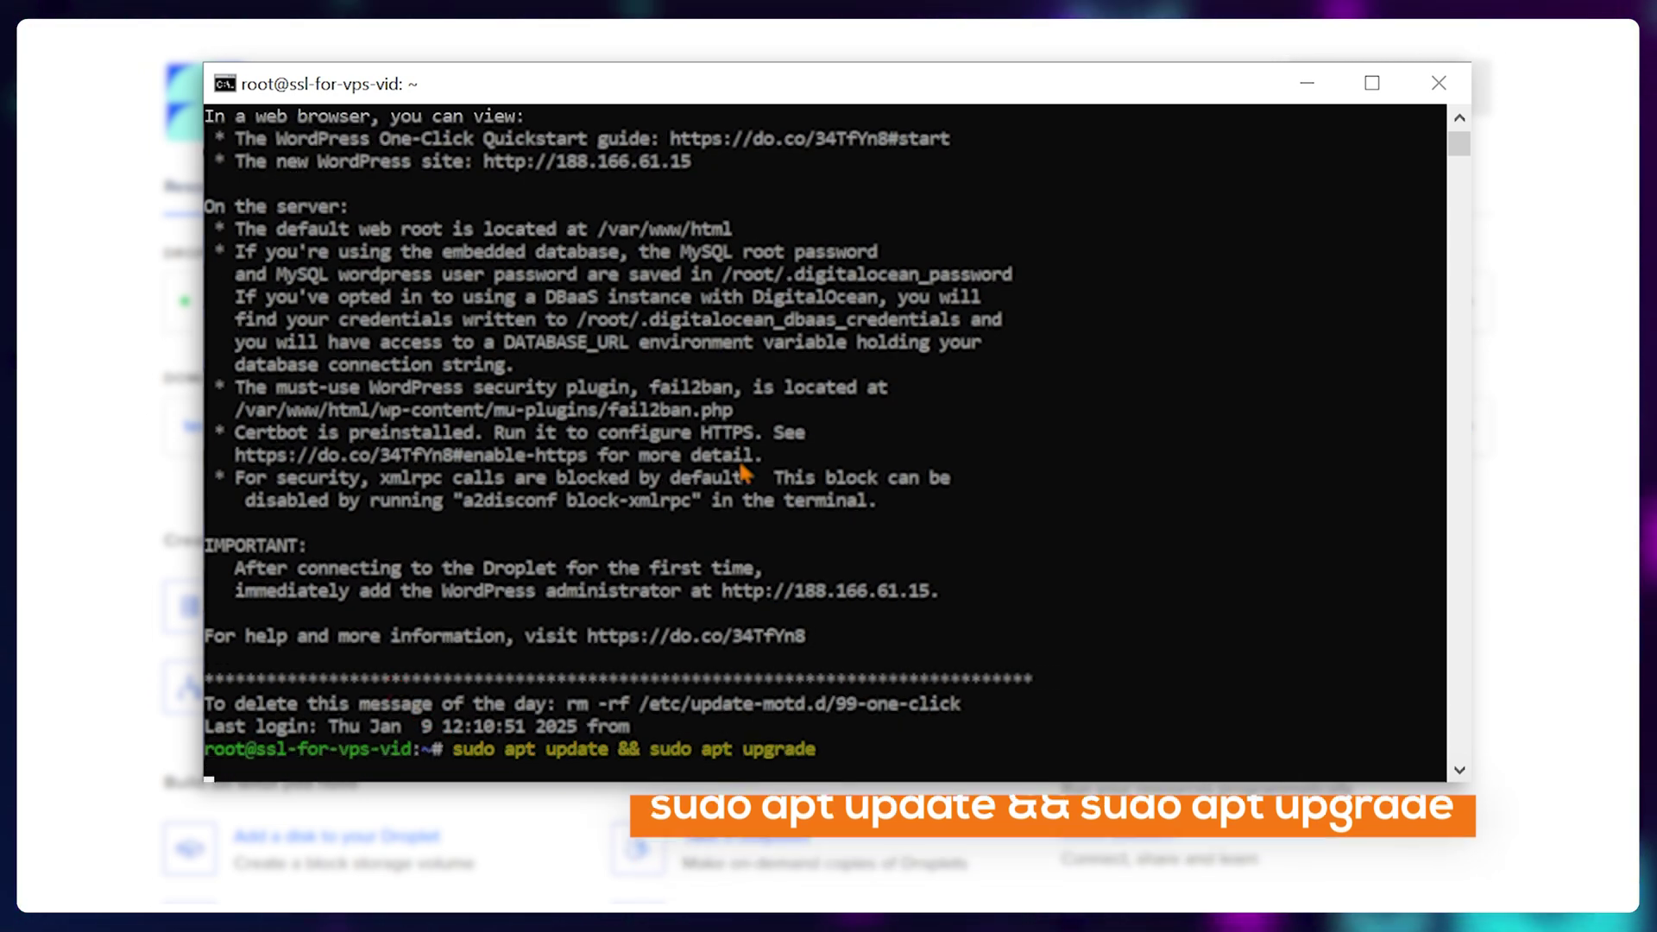
- Run 'sudo apt update && sudo apt upgrade' on the droplet as root
key(Return)
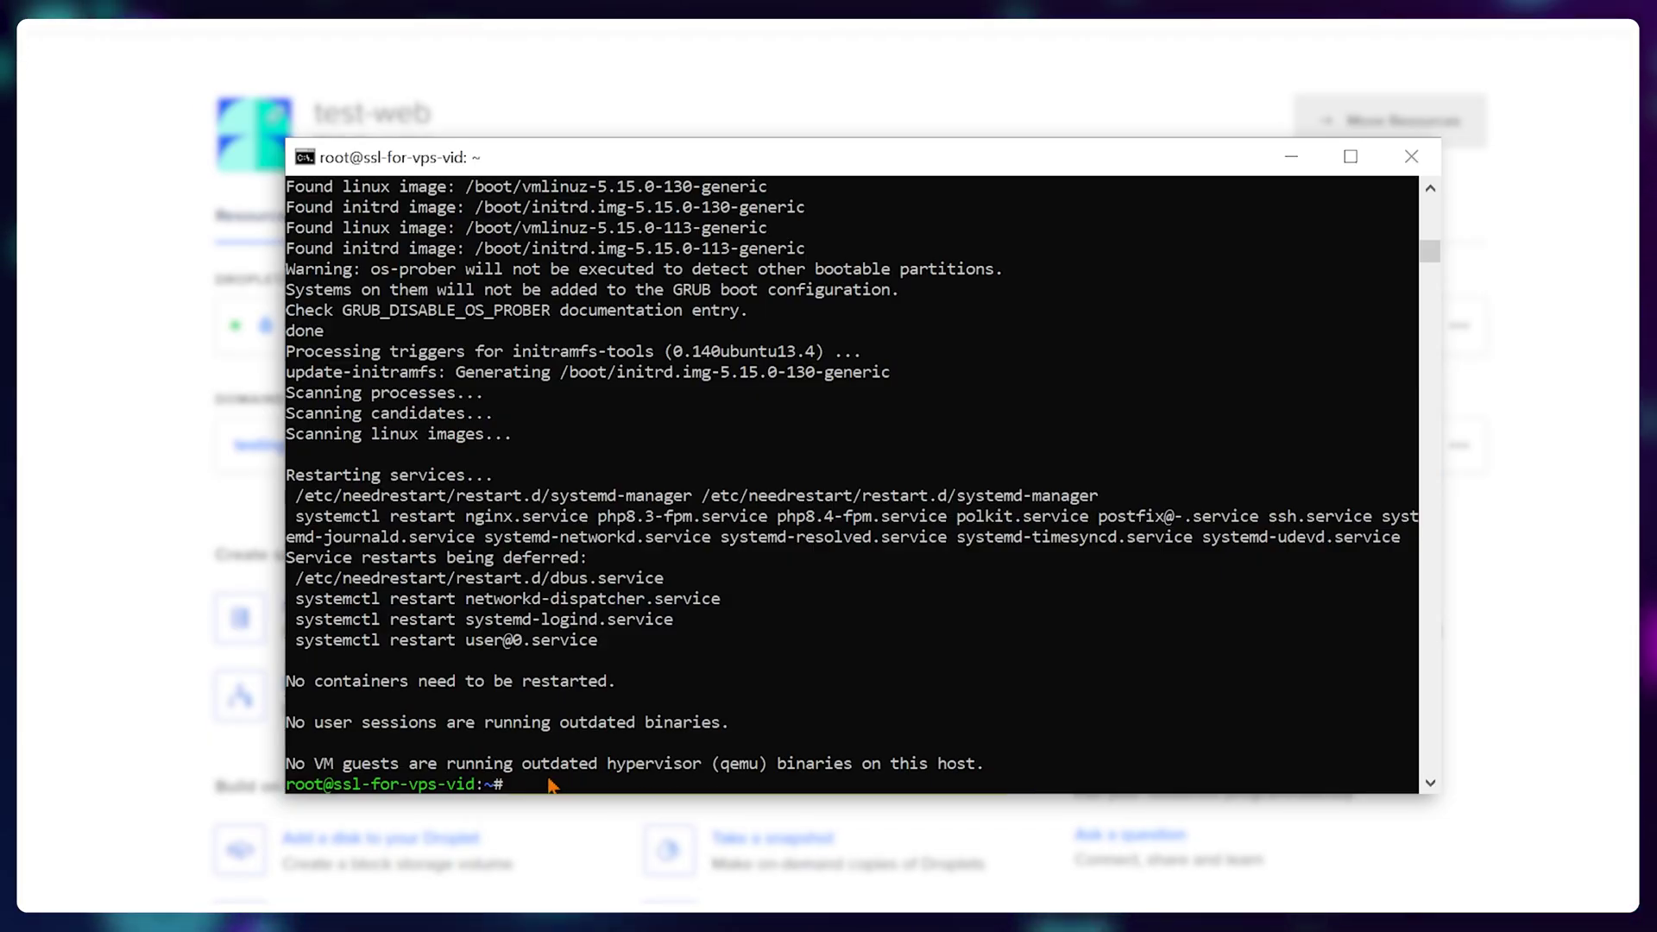
text(sudo apt install certbot python3-certbot-nginx -y)
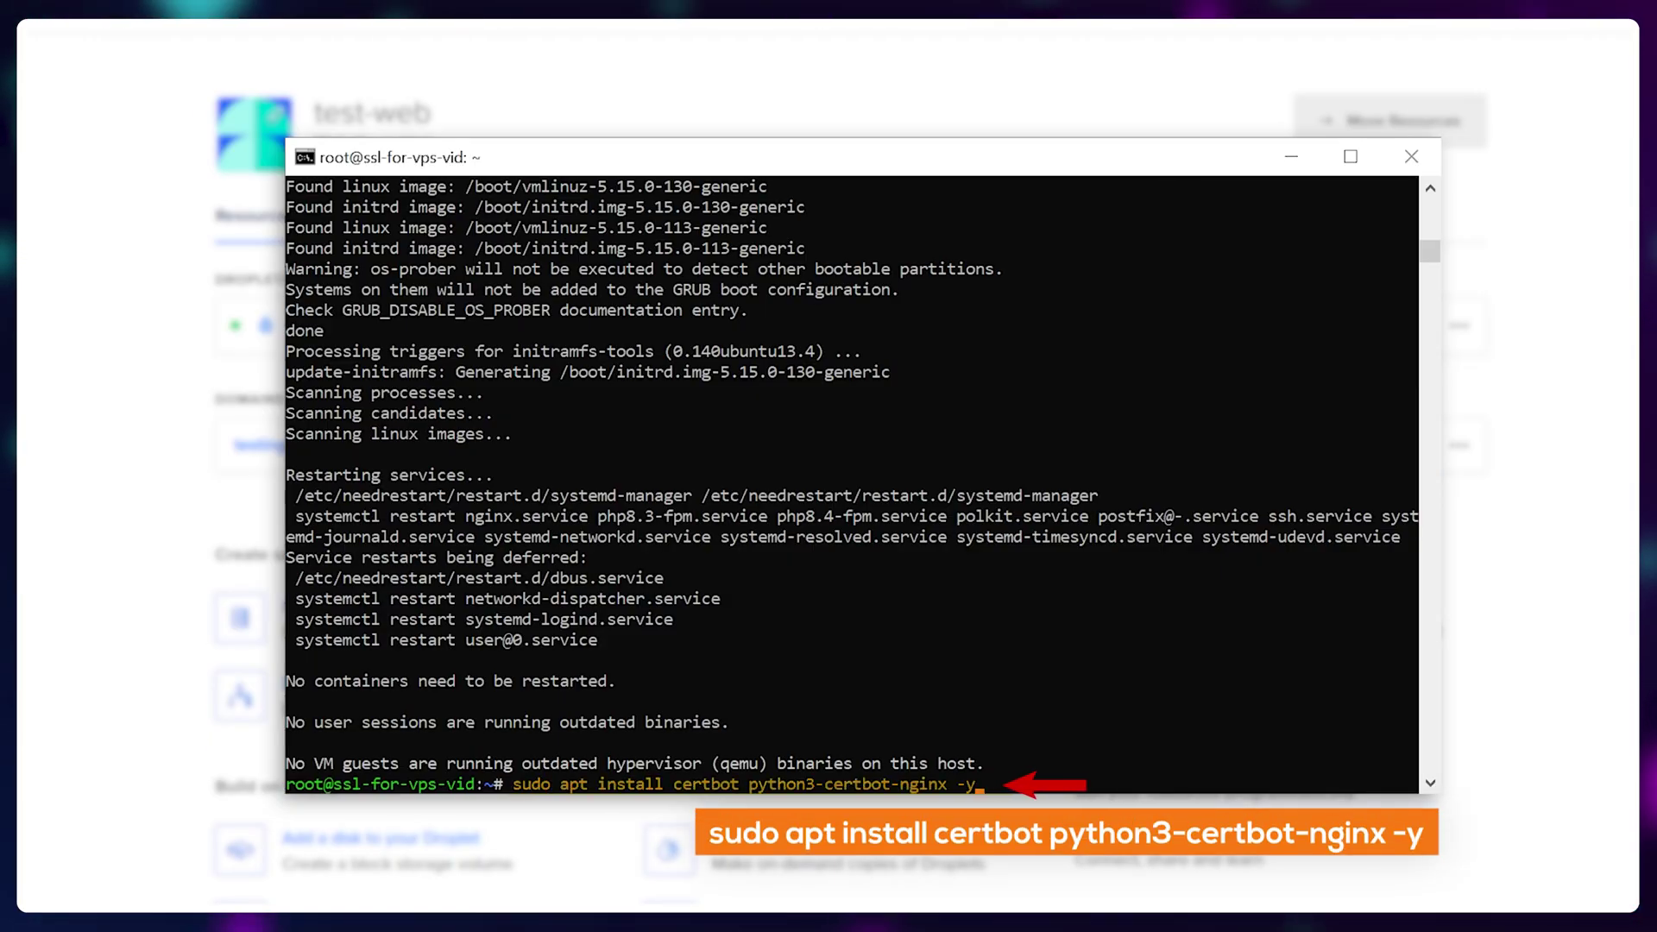
- Install certbot and python3-certbot-nginx with 'sudo apt install ... -y'
key(Return)
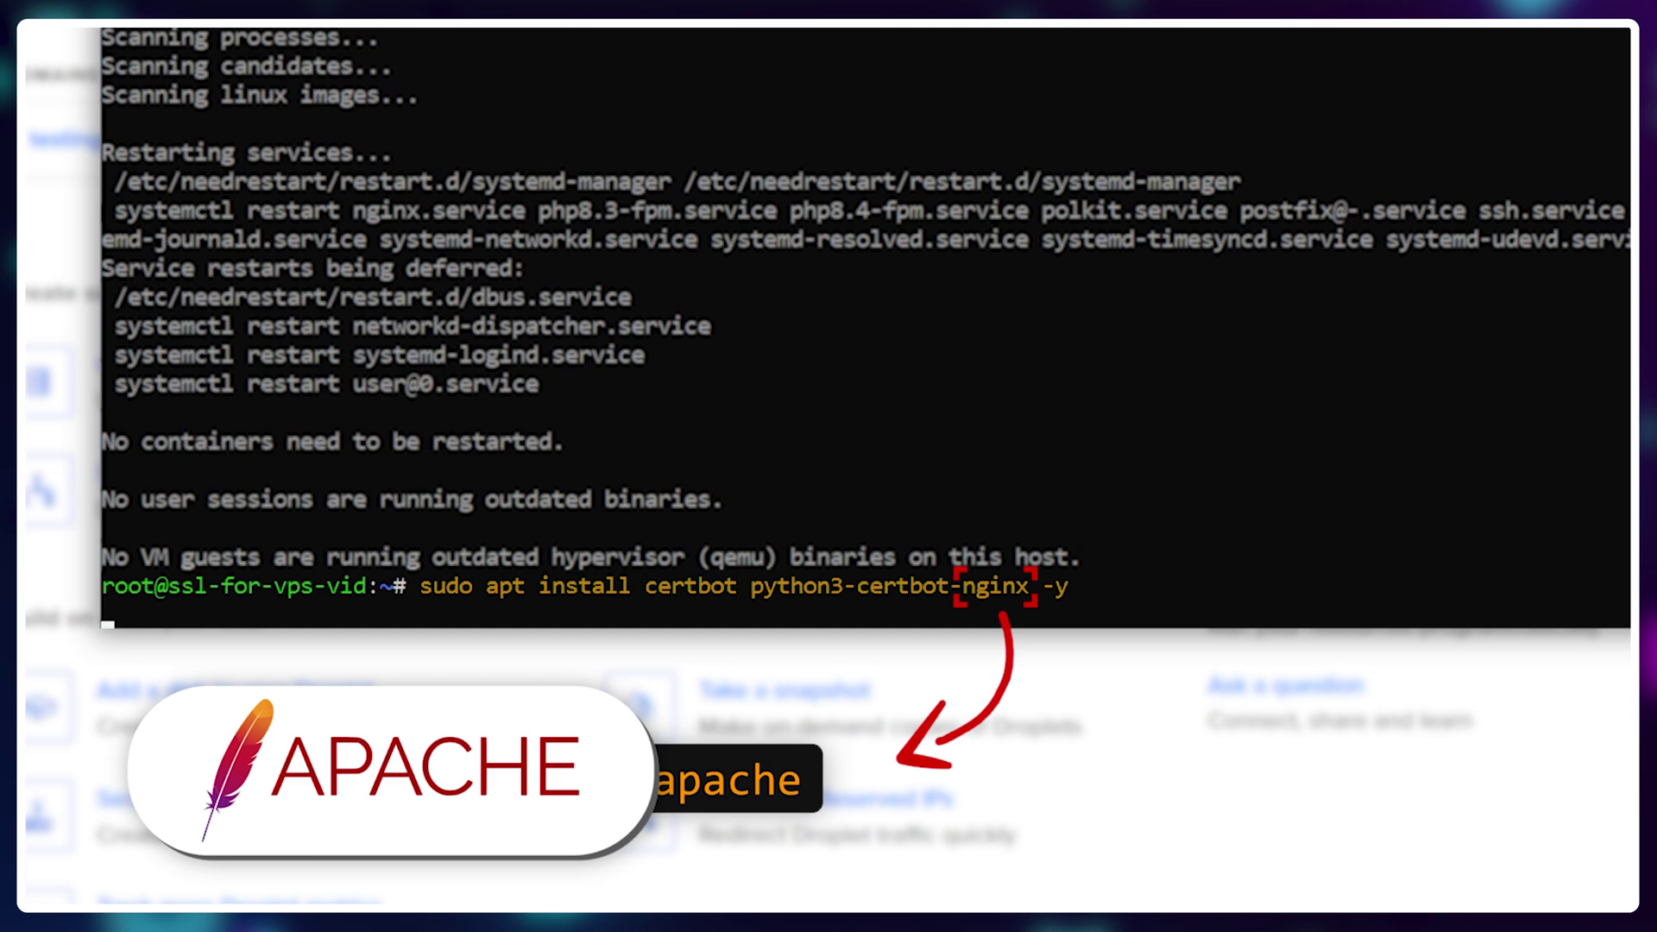
key(Return)
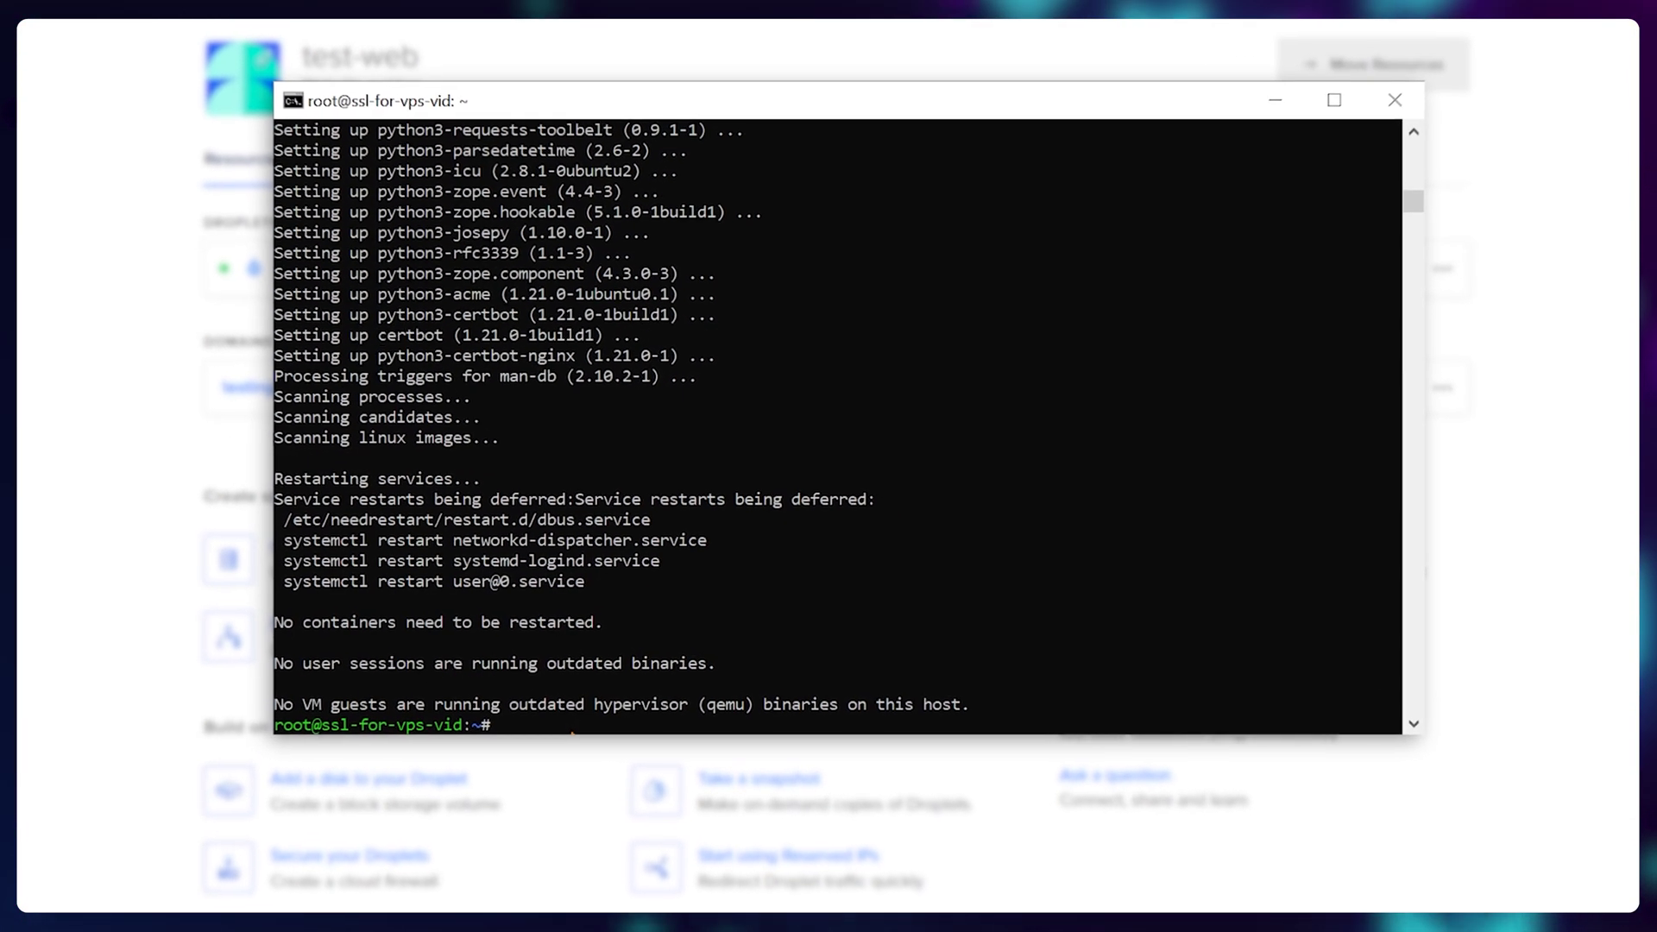
text(sudo certbot --nginx -d testingemit.net -d www.testingemit.net)
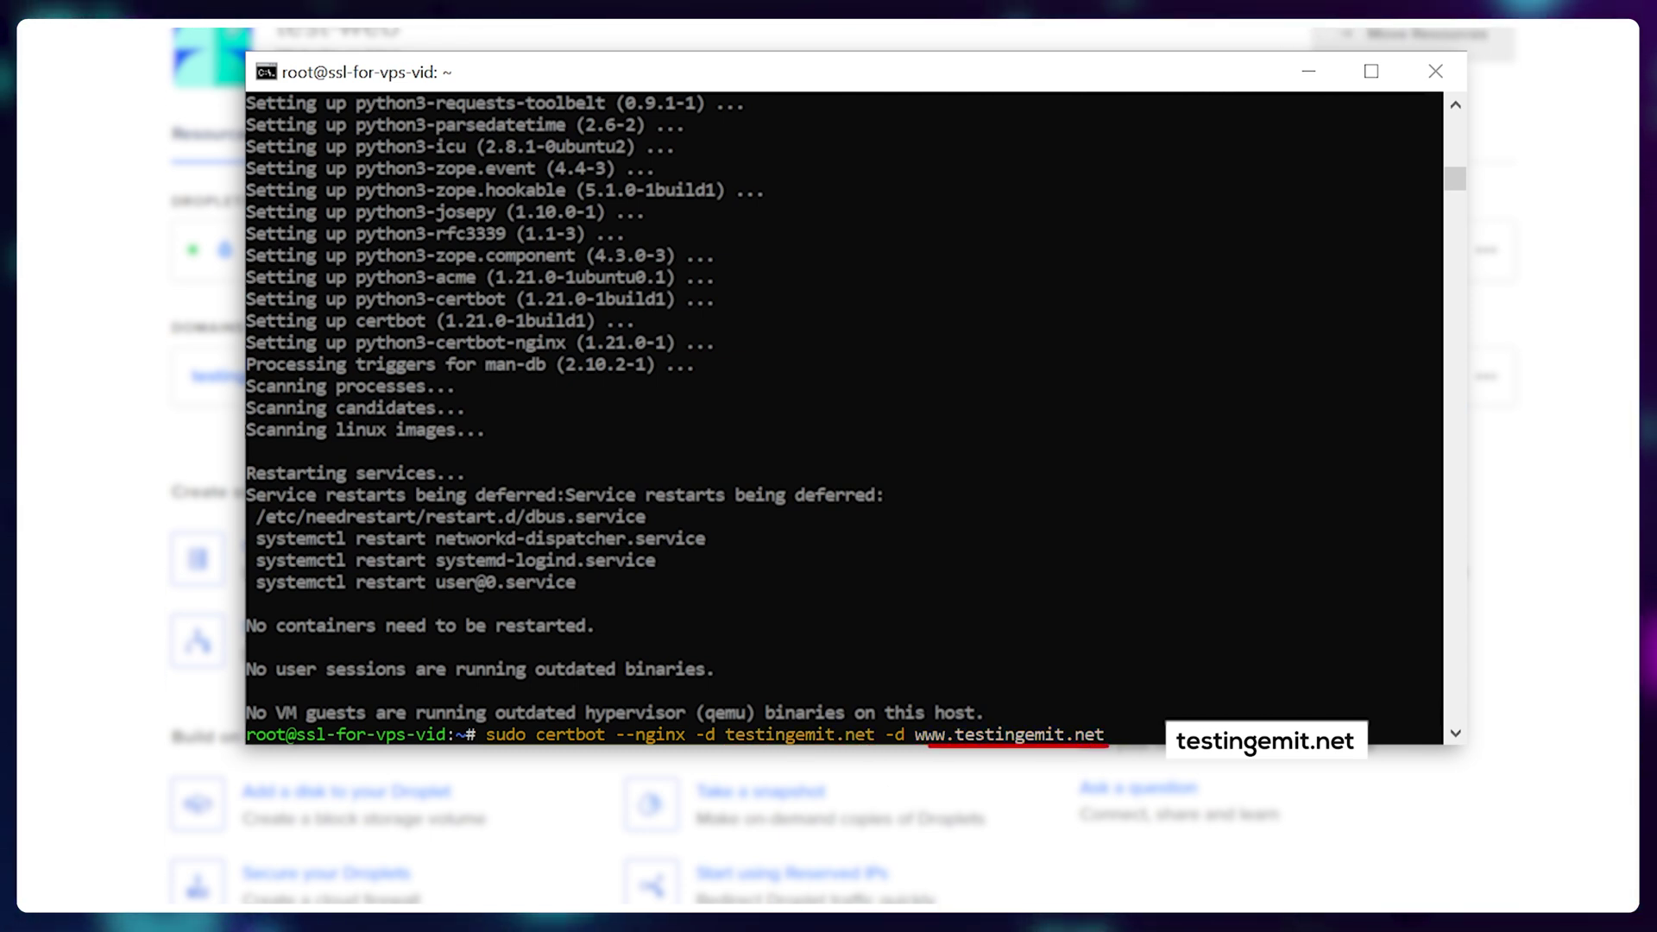
key(Return)
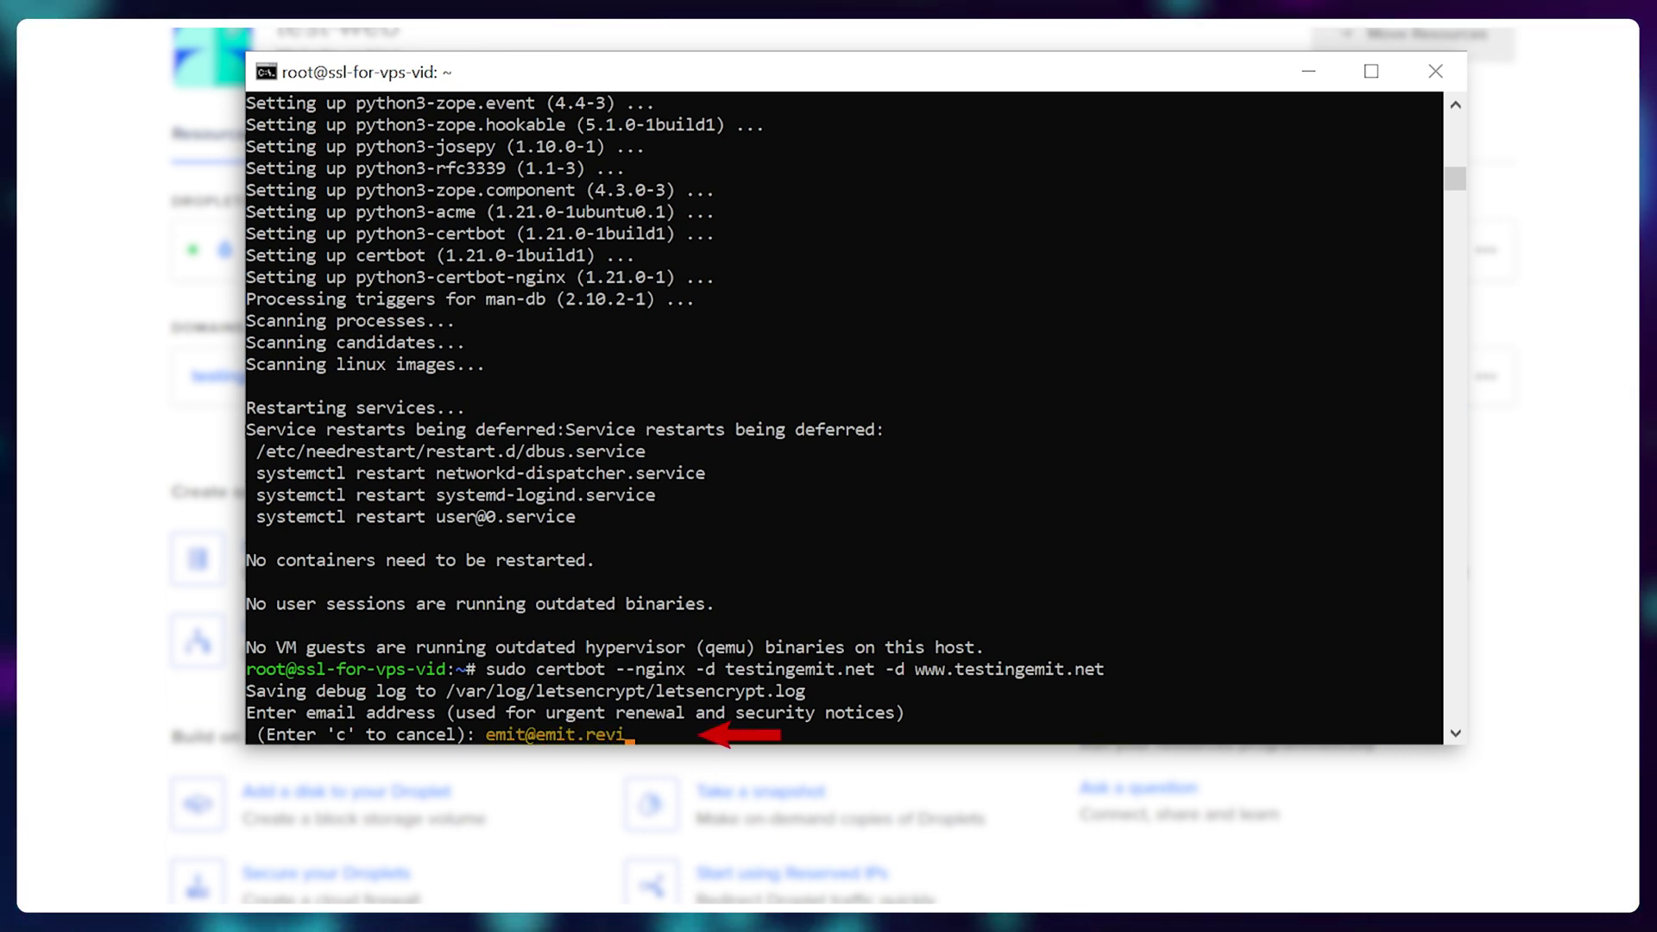
key(Return)
text(Yes)
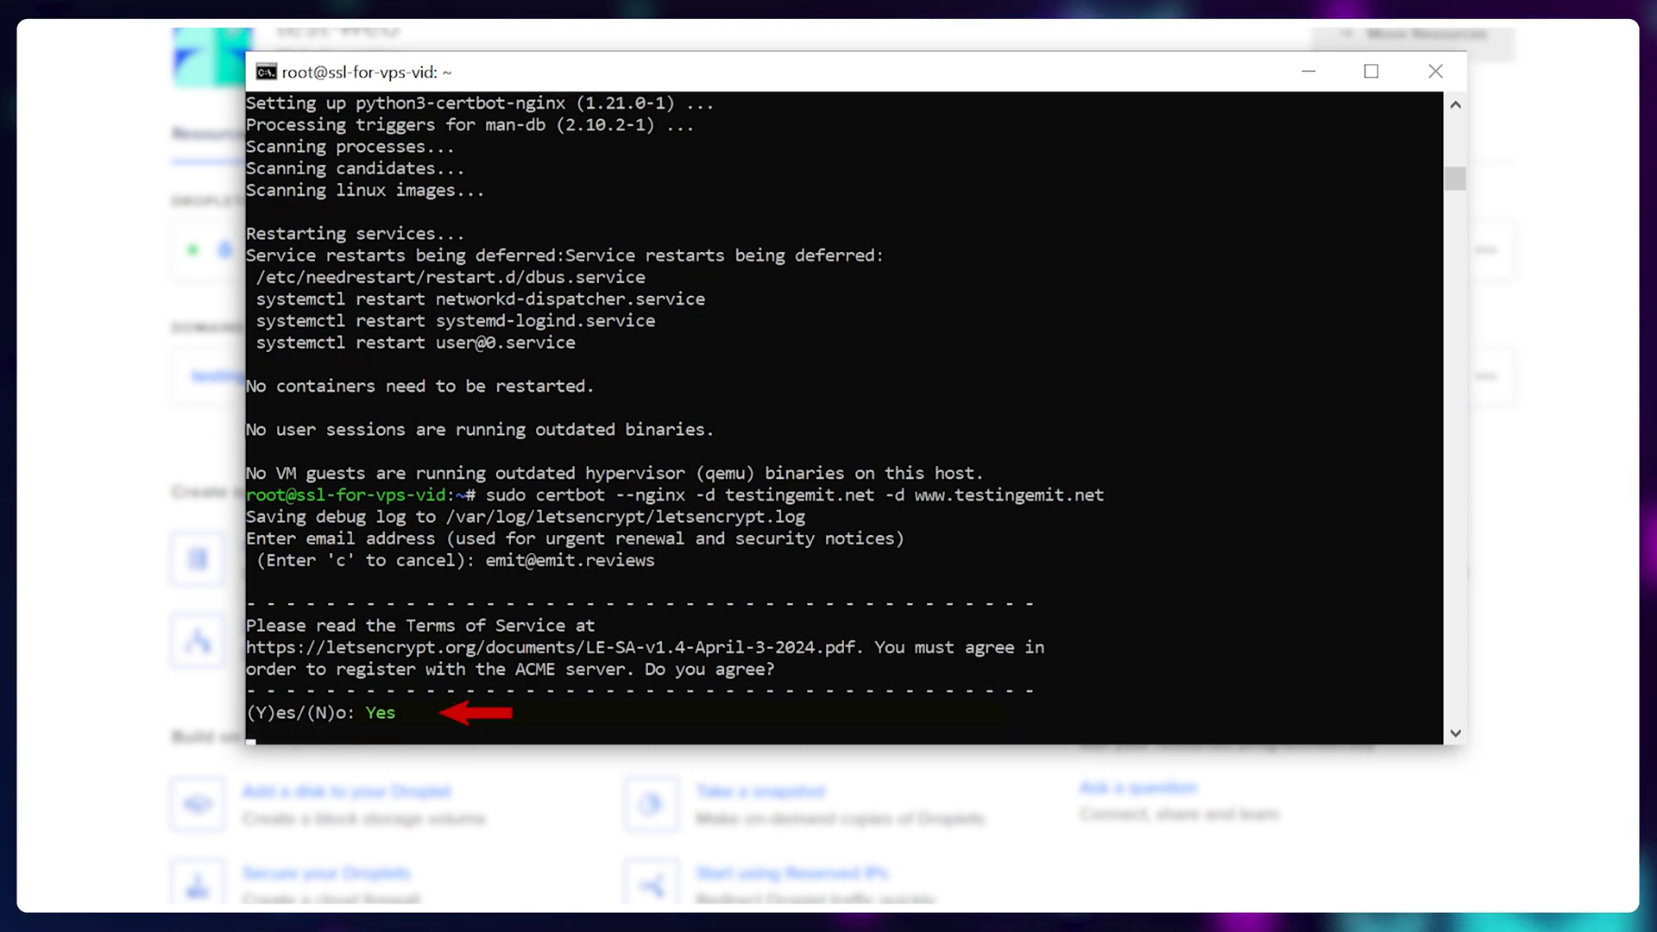
key(Return)
text(No)
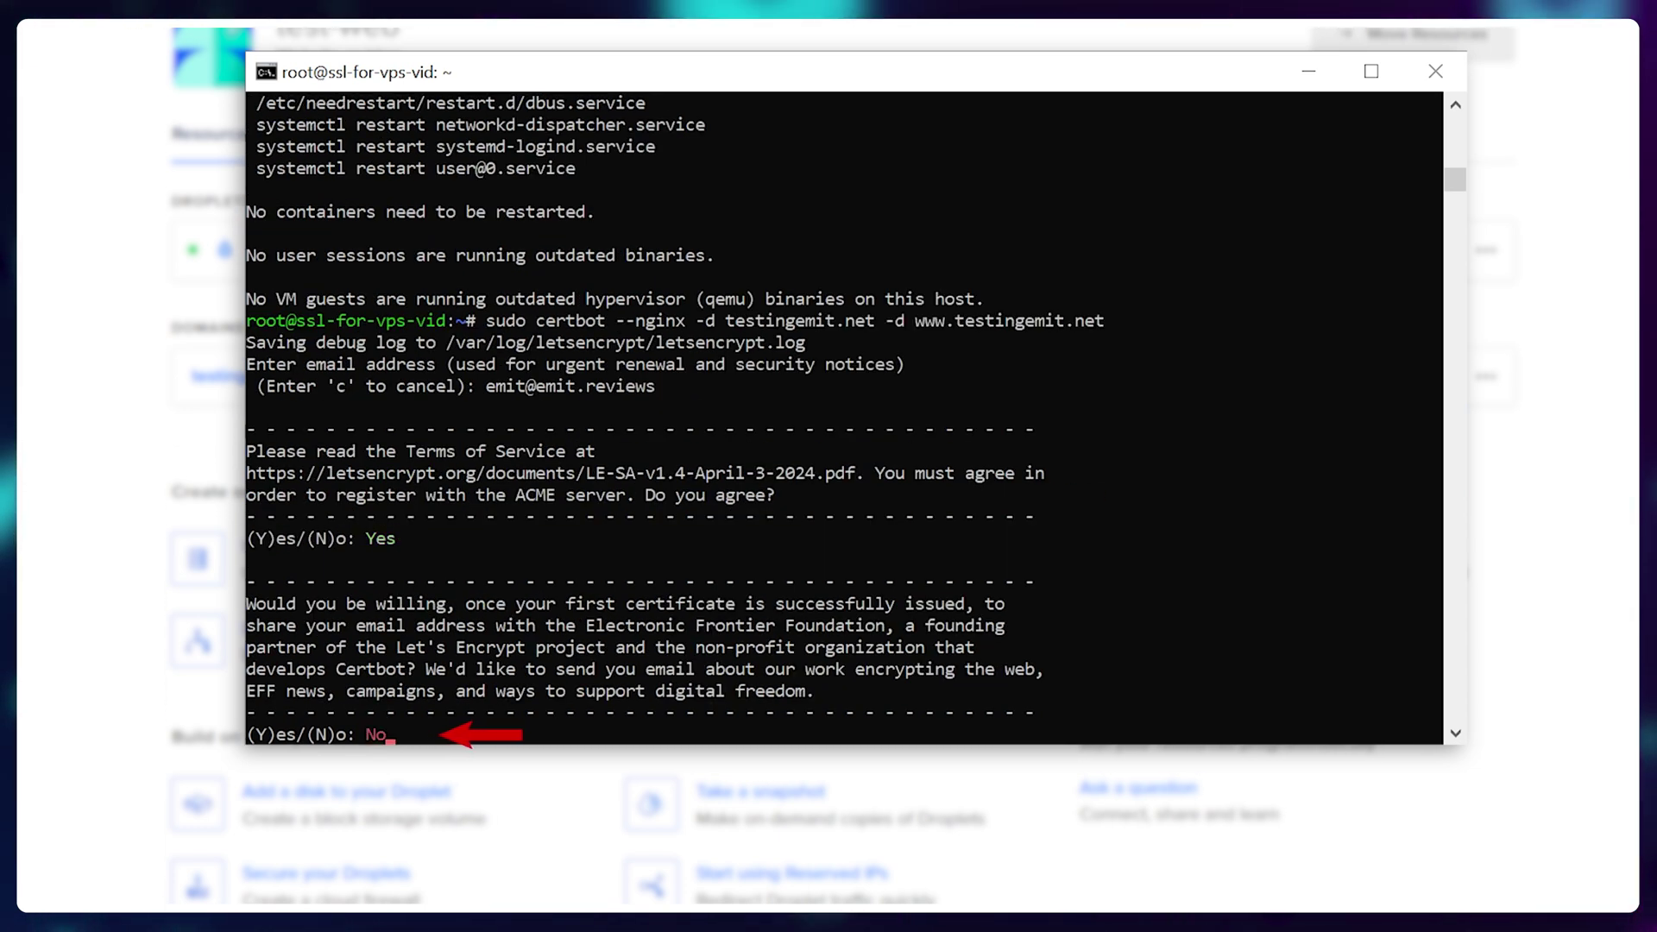
key(Return)
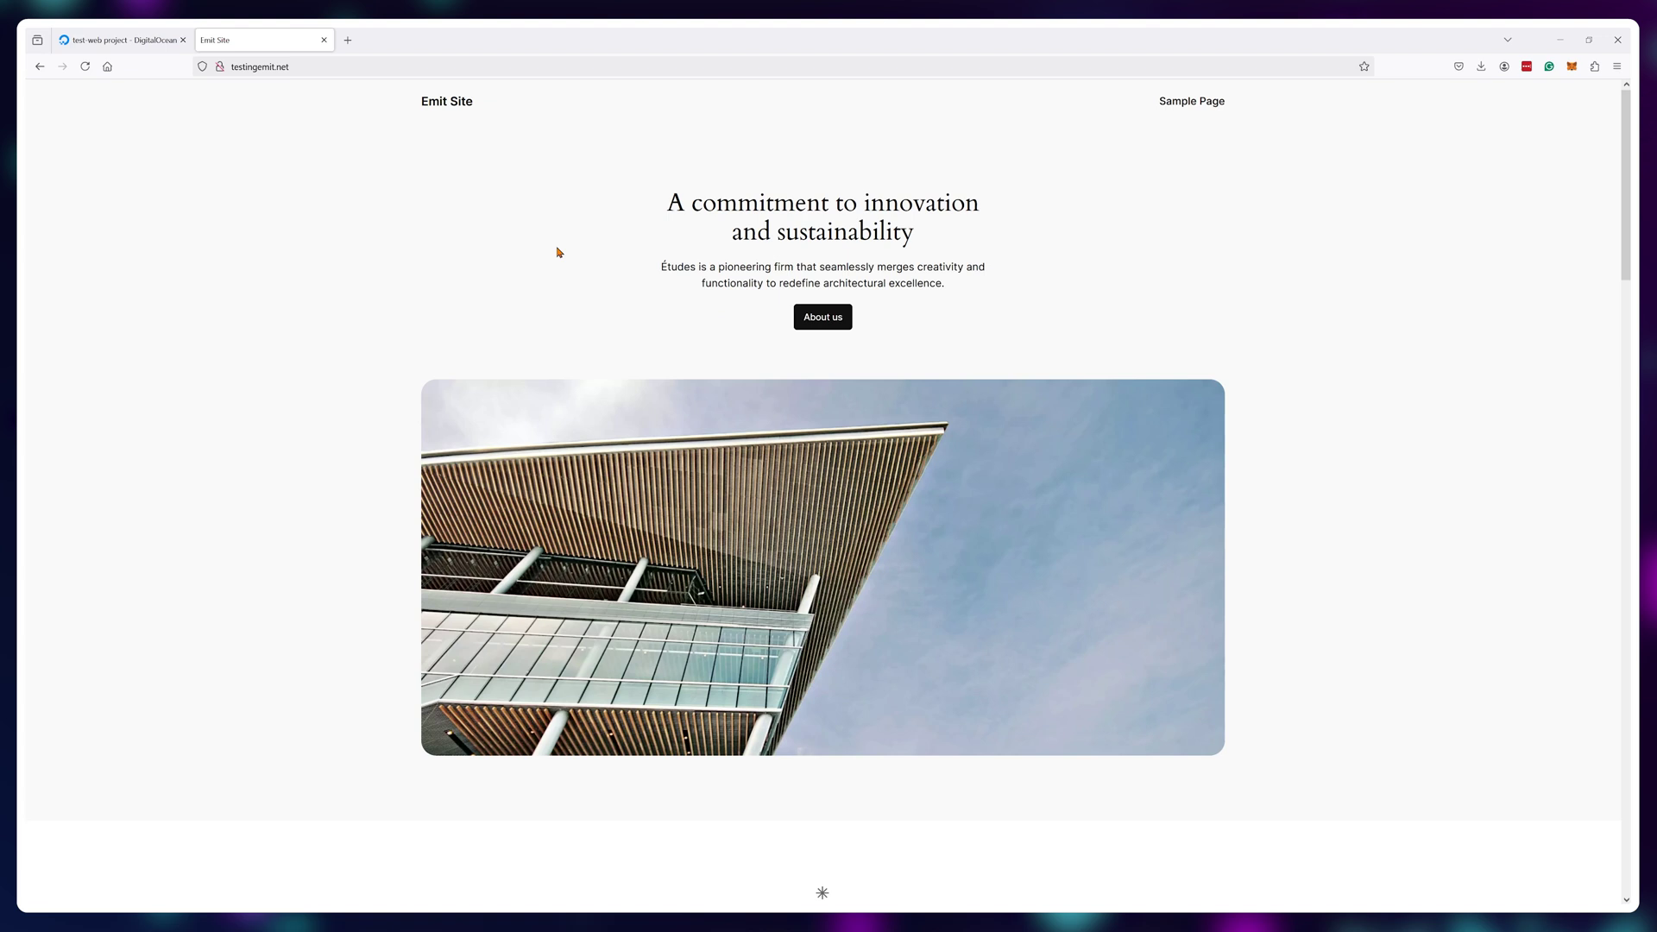
click(220, 67)
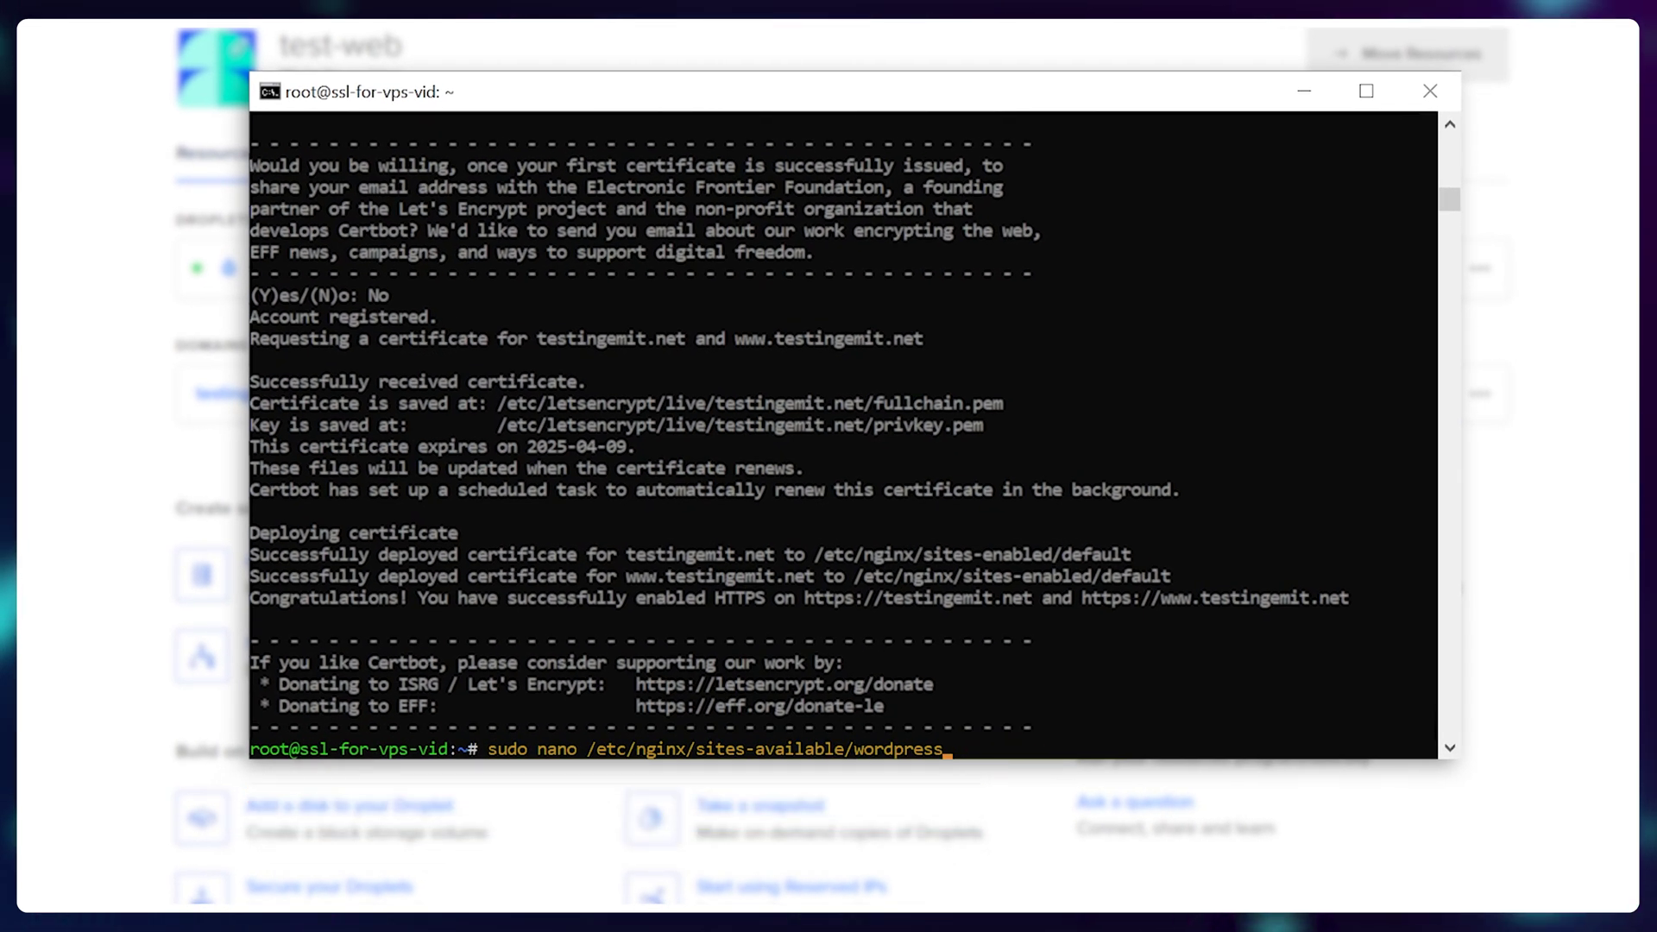
- Paste the hardened config with security headers and caching into the wordpress Nginx file
key(Return)
right_click(415, 239)
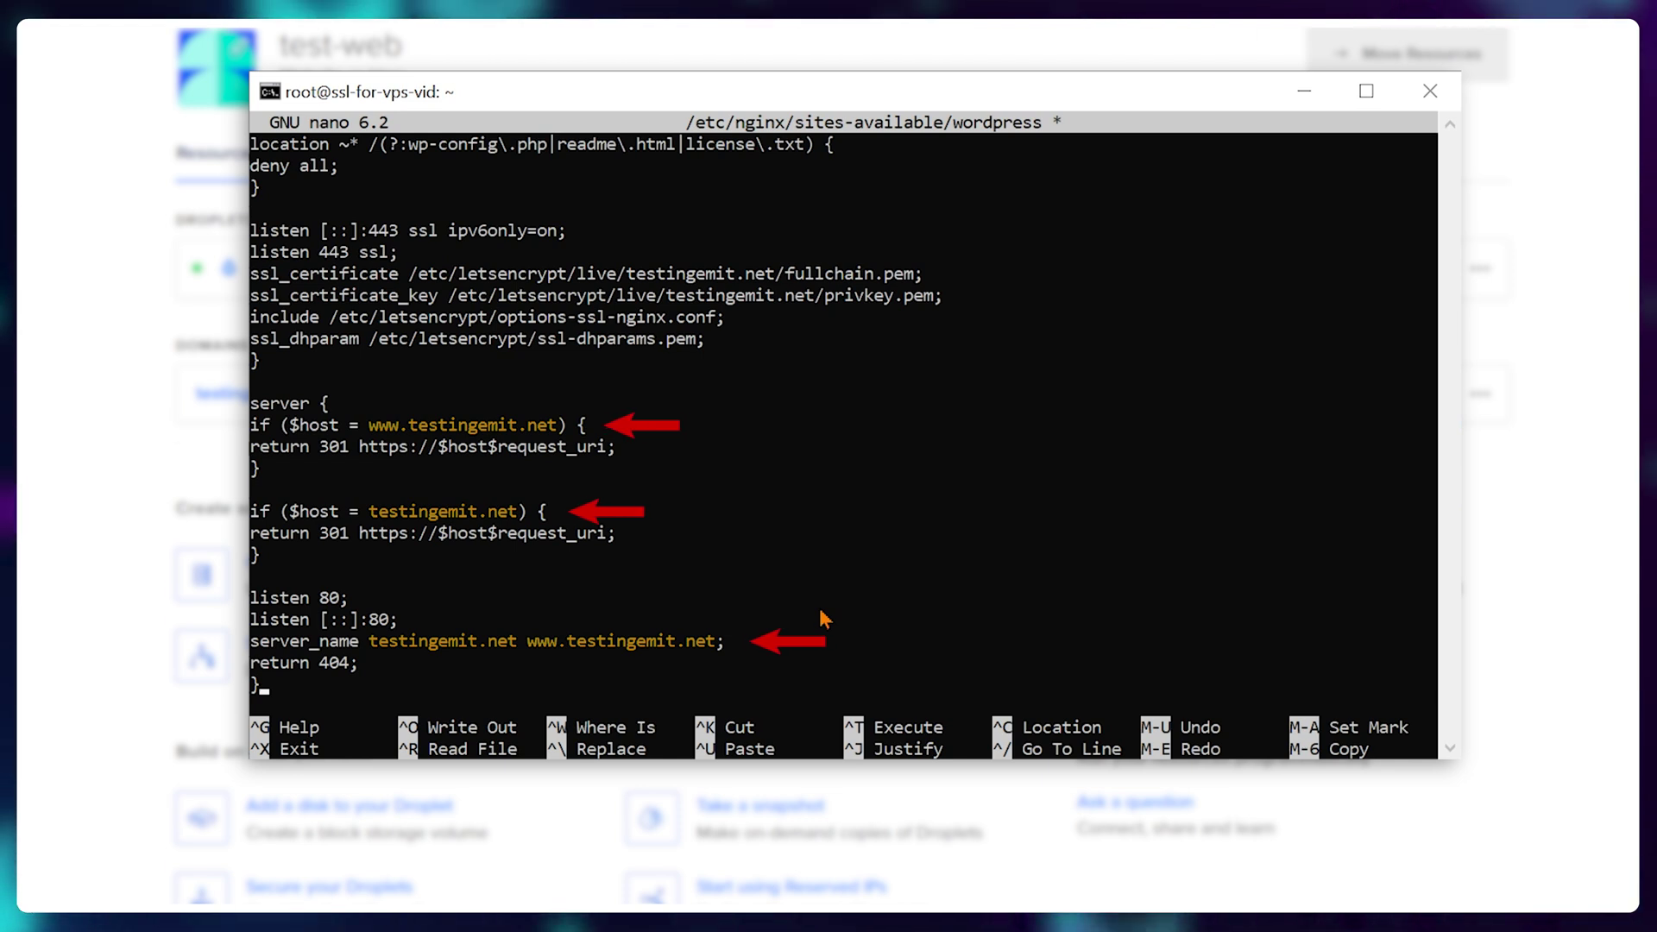
scroll(822, 619, up, 5)
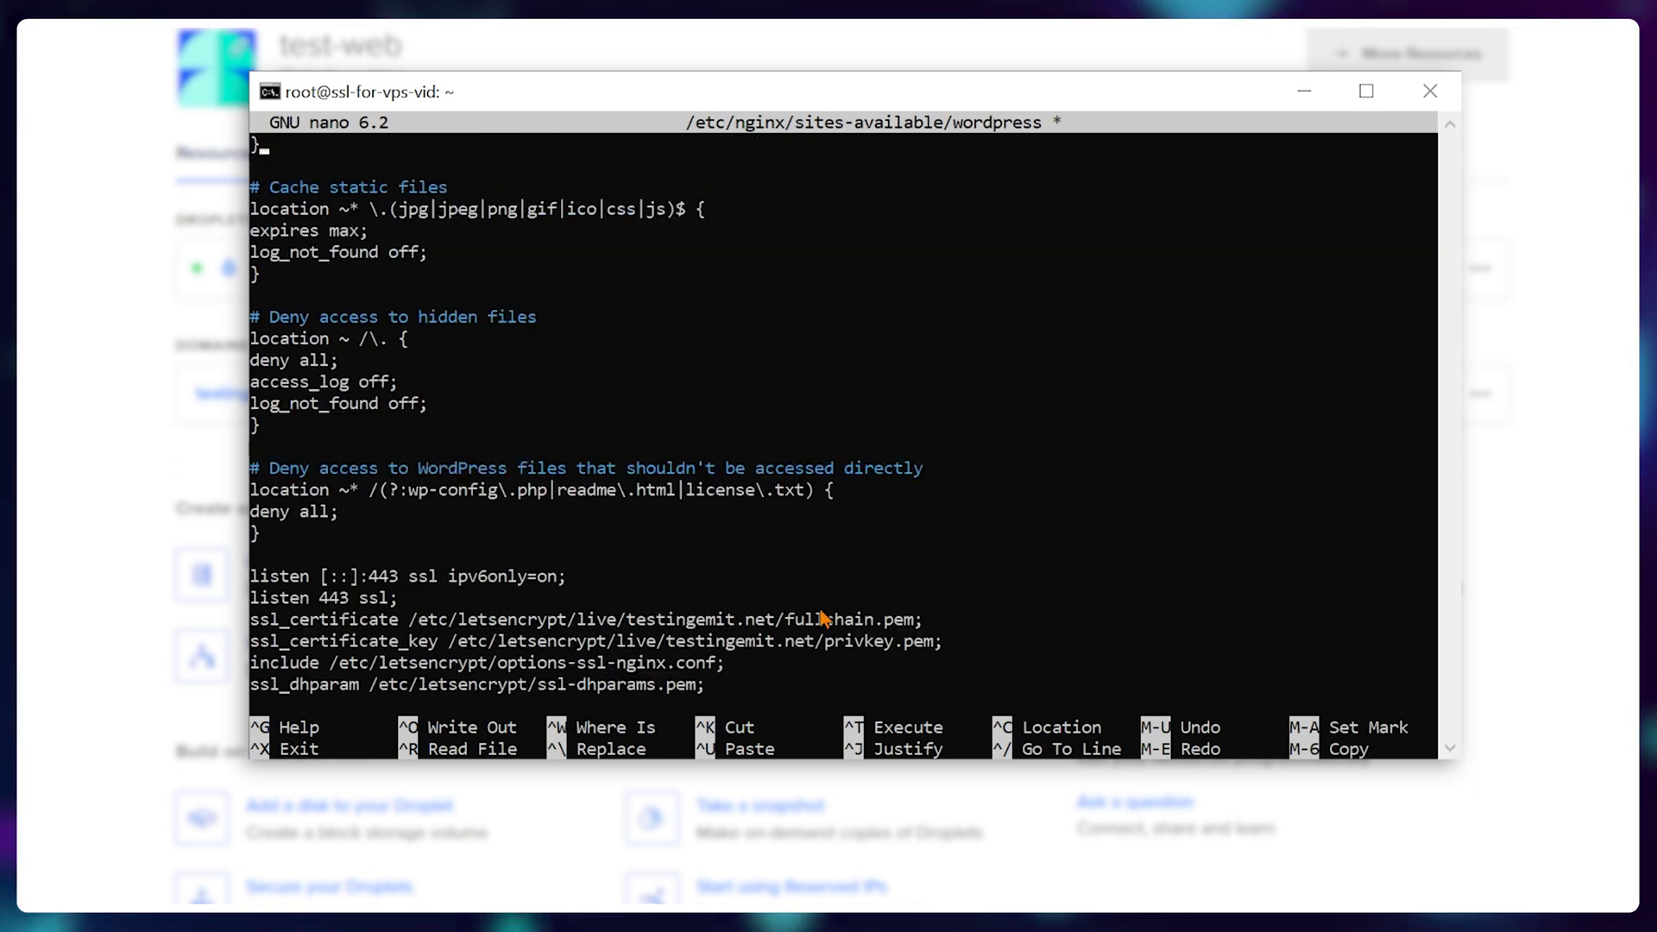
scroll(822, 620, up, 5)
scroll(822, 620, up, 5)
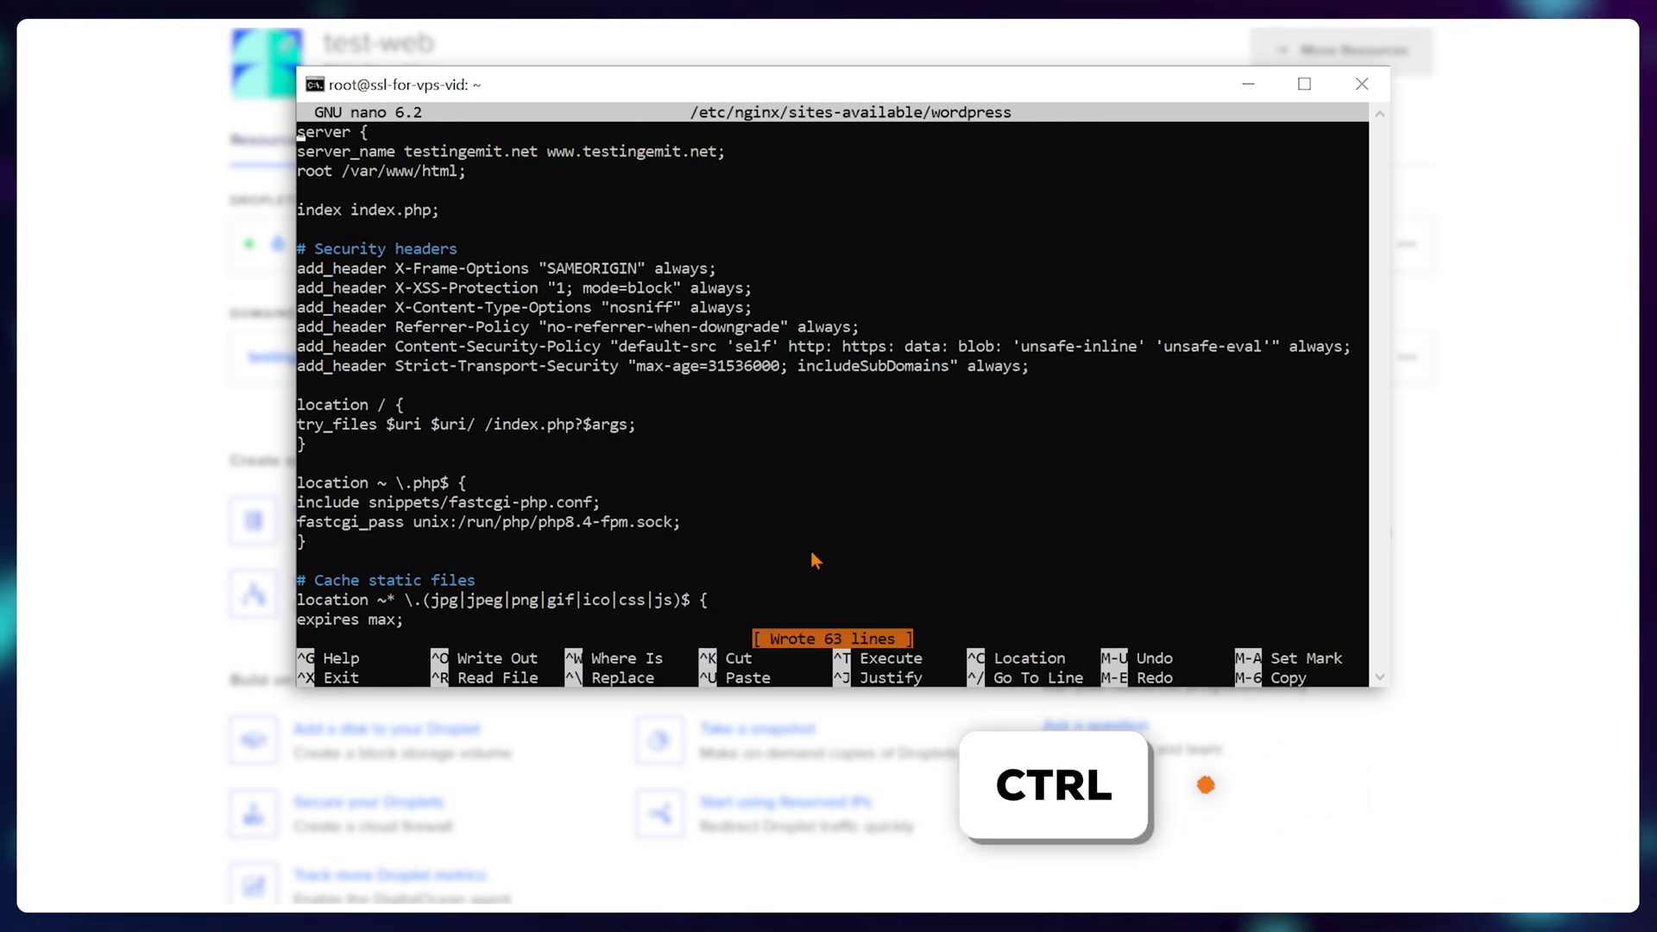
key(ctrl+x)
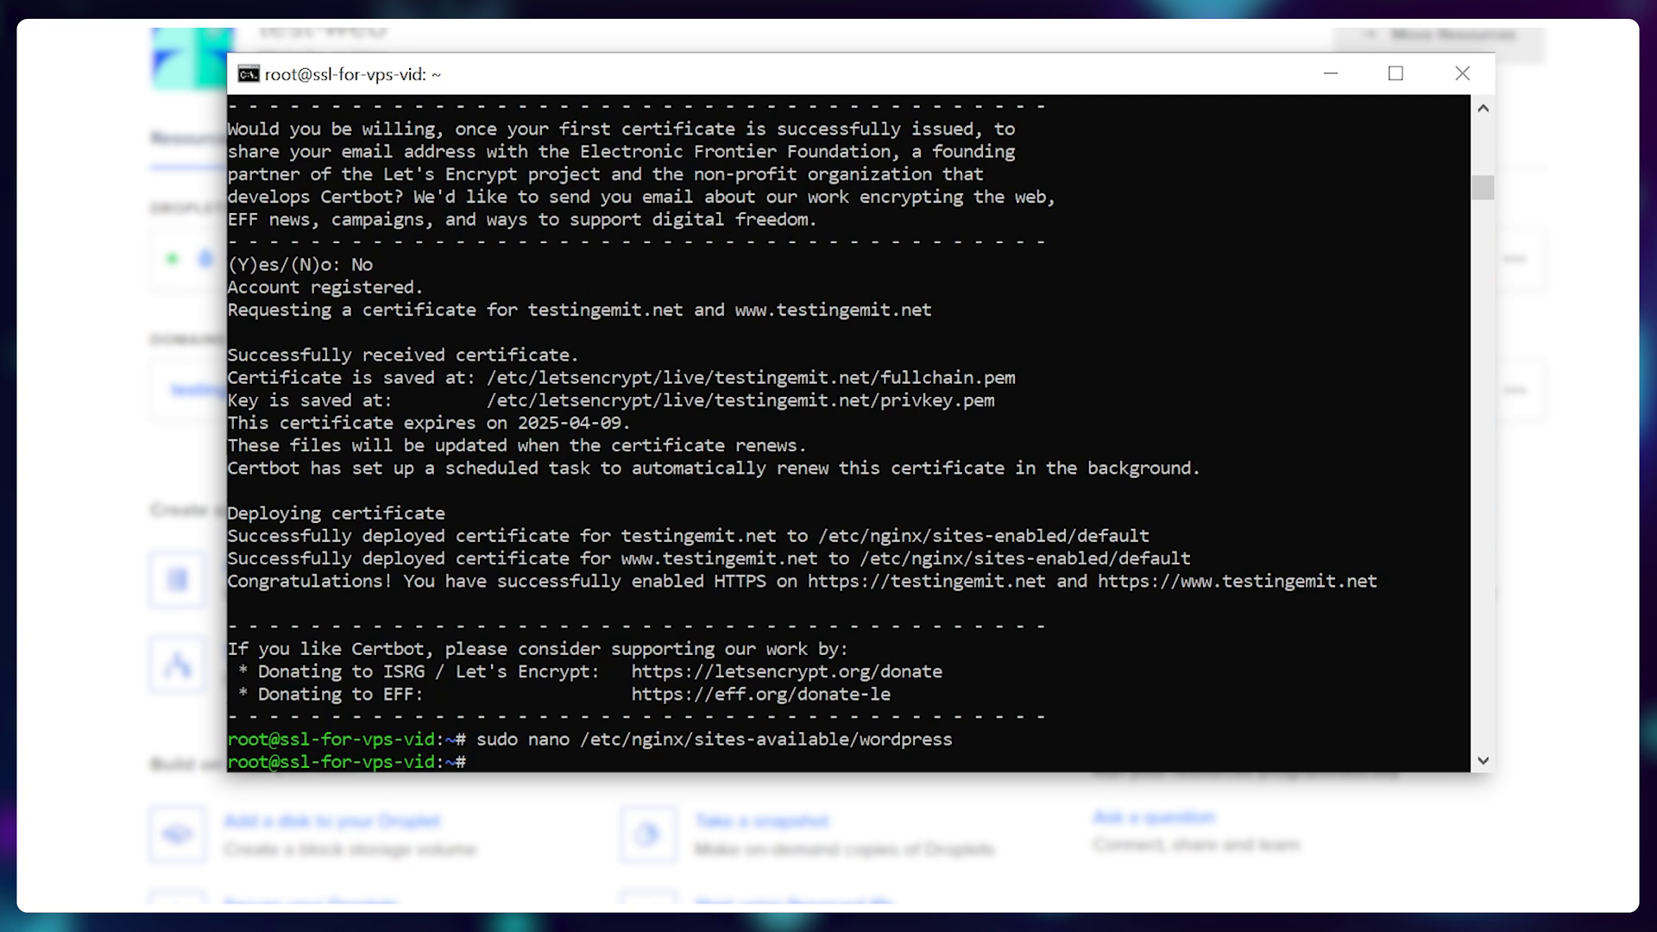
text(sudo ln -s /etc/nginx/sites-available/wordpress /etc/nginx/sites-enabled/)
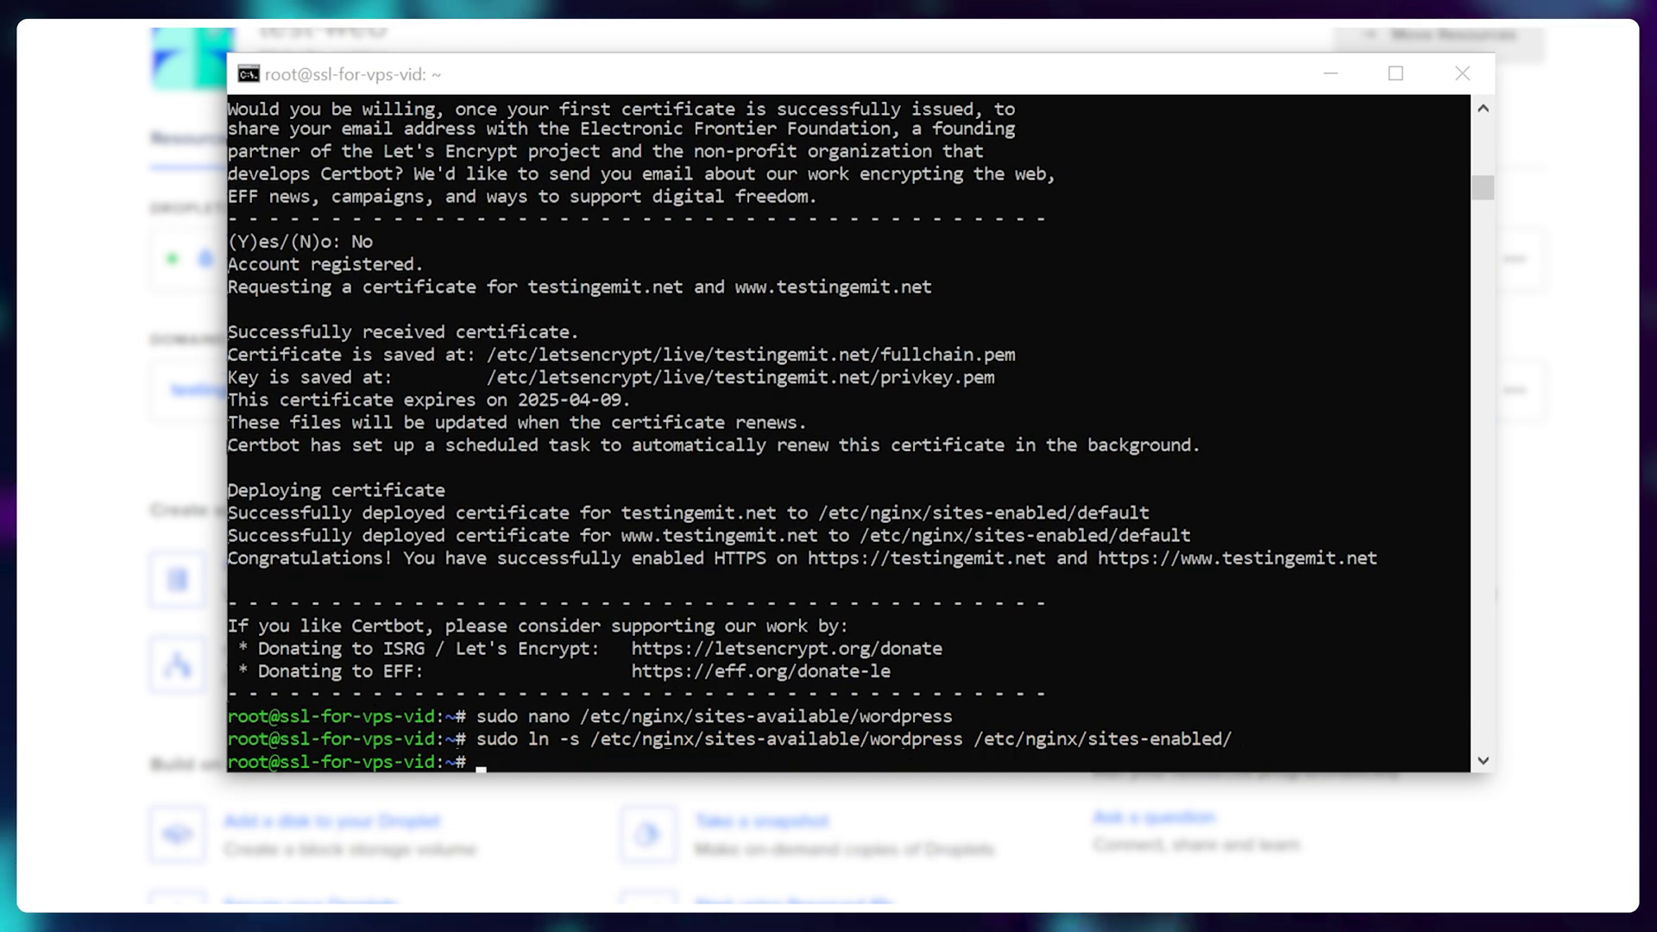
- Symlink wordpress into /etc/nginx/sites-enabled and delete the default site
key(Return)
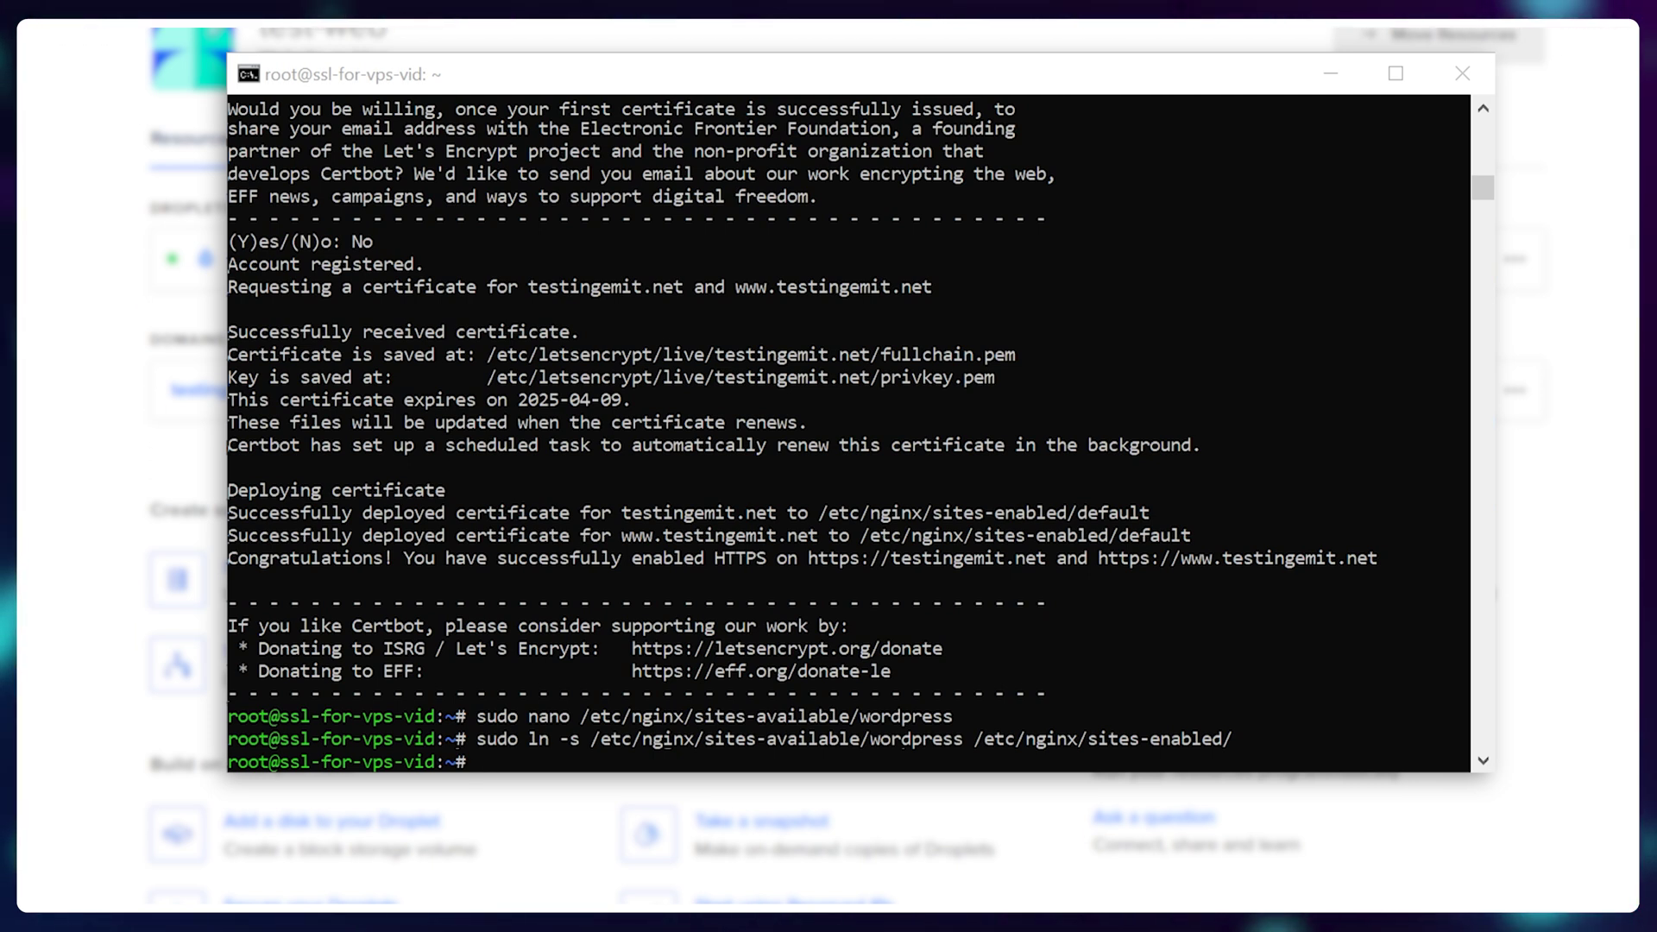
text(sudo rm /etc/nginx/sites-enabled/default)
key(Return)
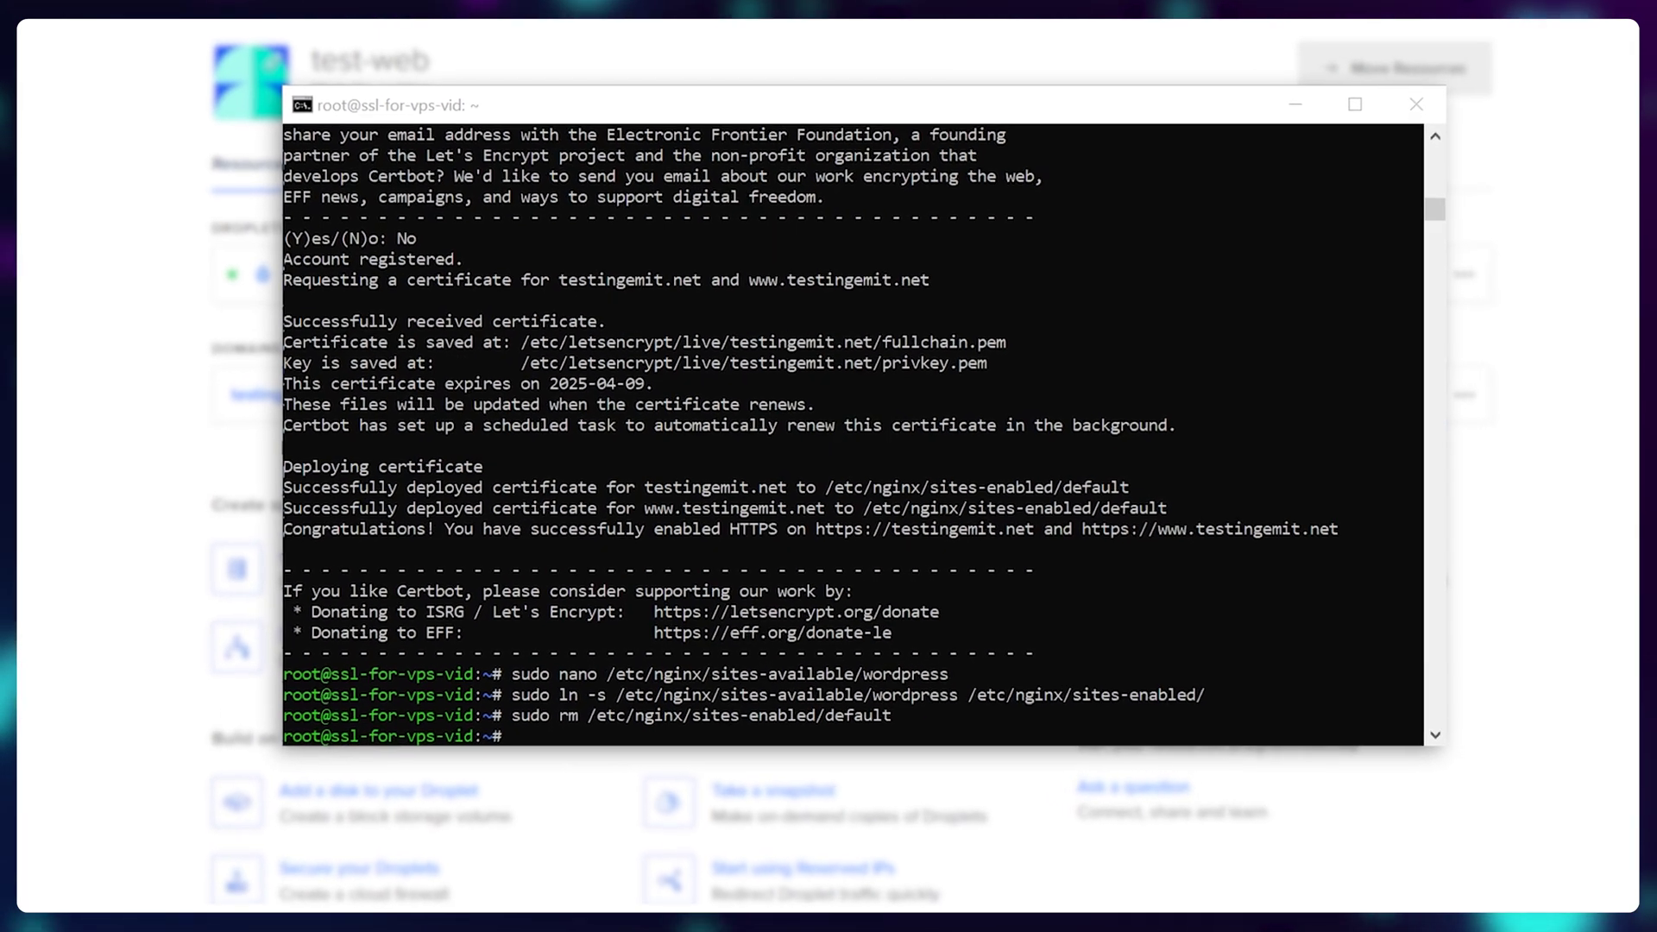
text(sudo nano /var/www/html/wp-config.php)
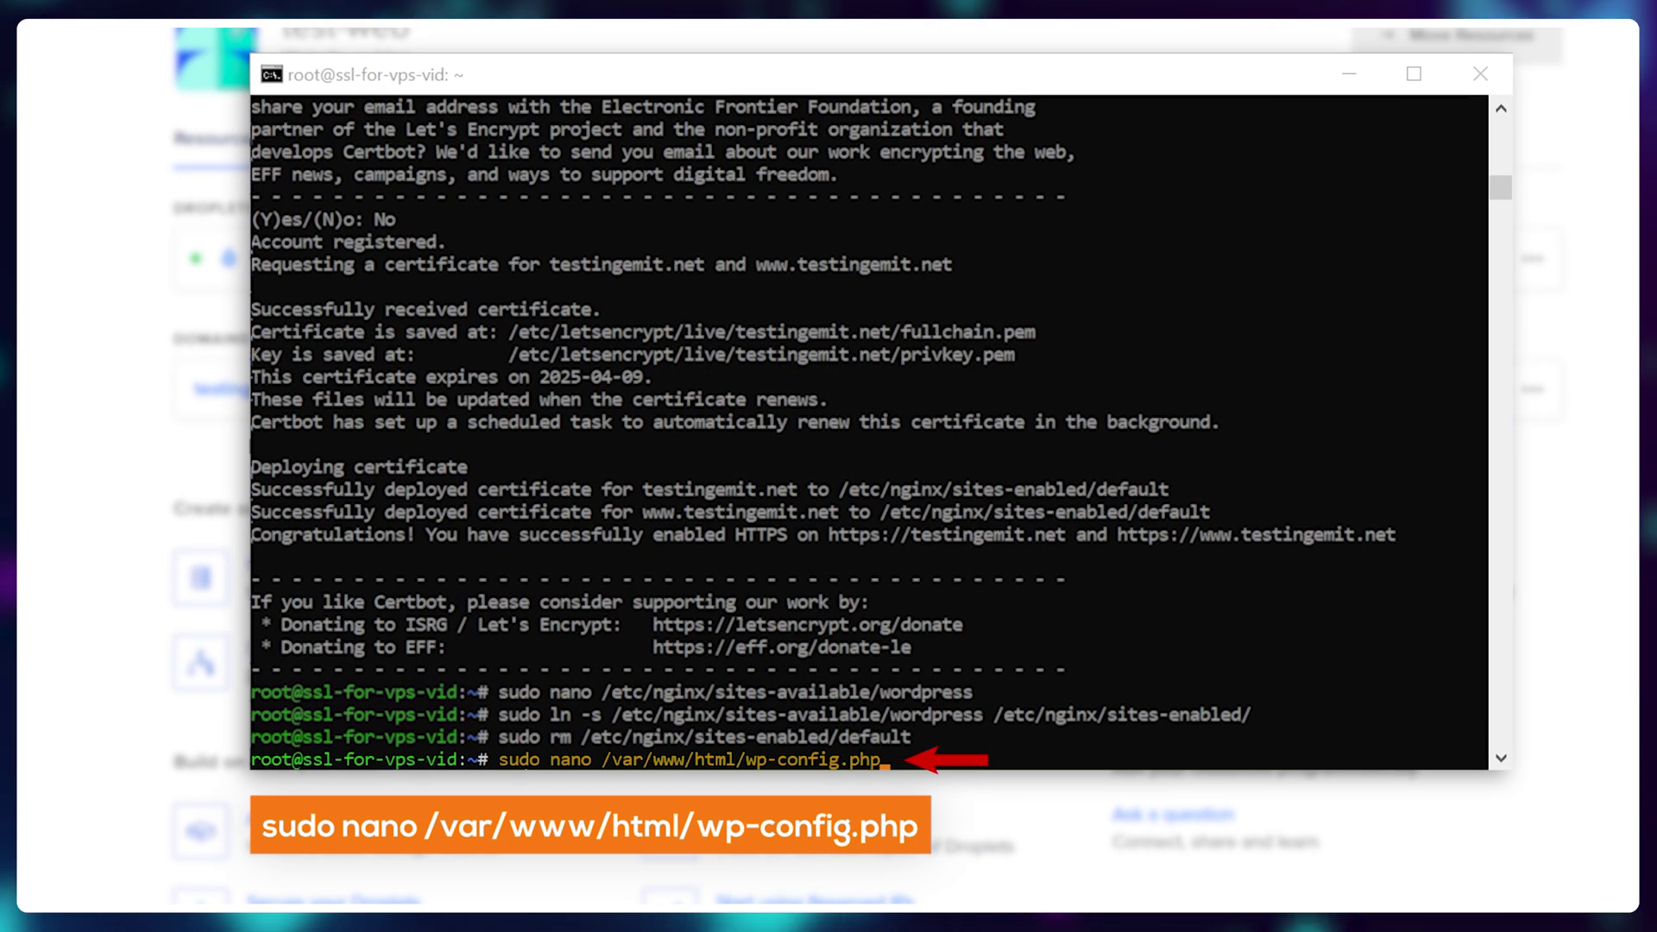
- Paste the FORCE_SSL_ADMIN block above 'That's all, stop editing' and restart Nginx
key(Return)
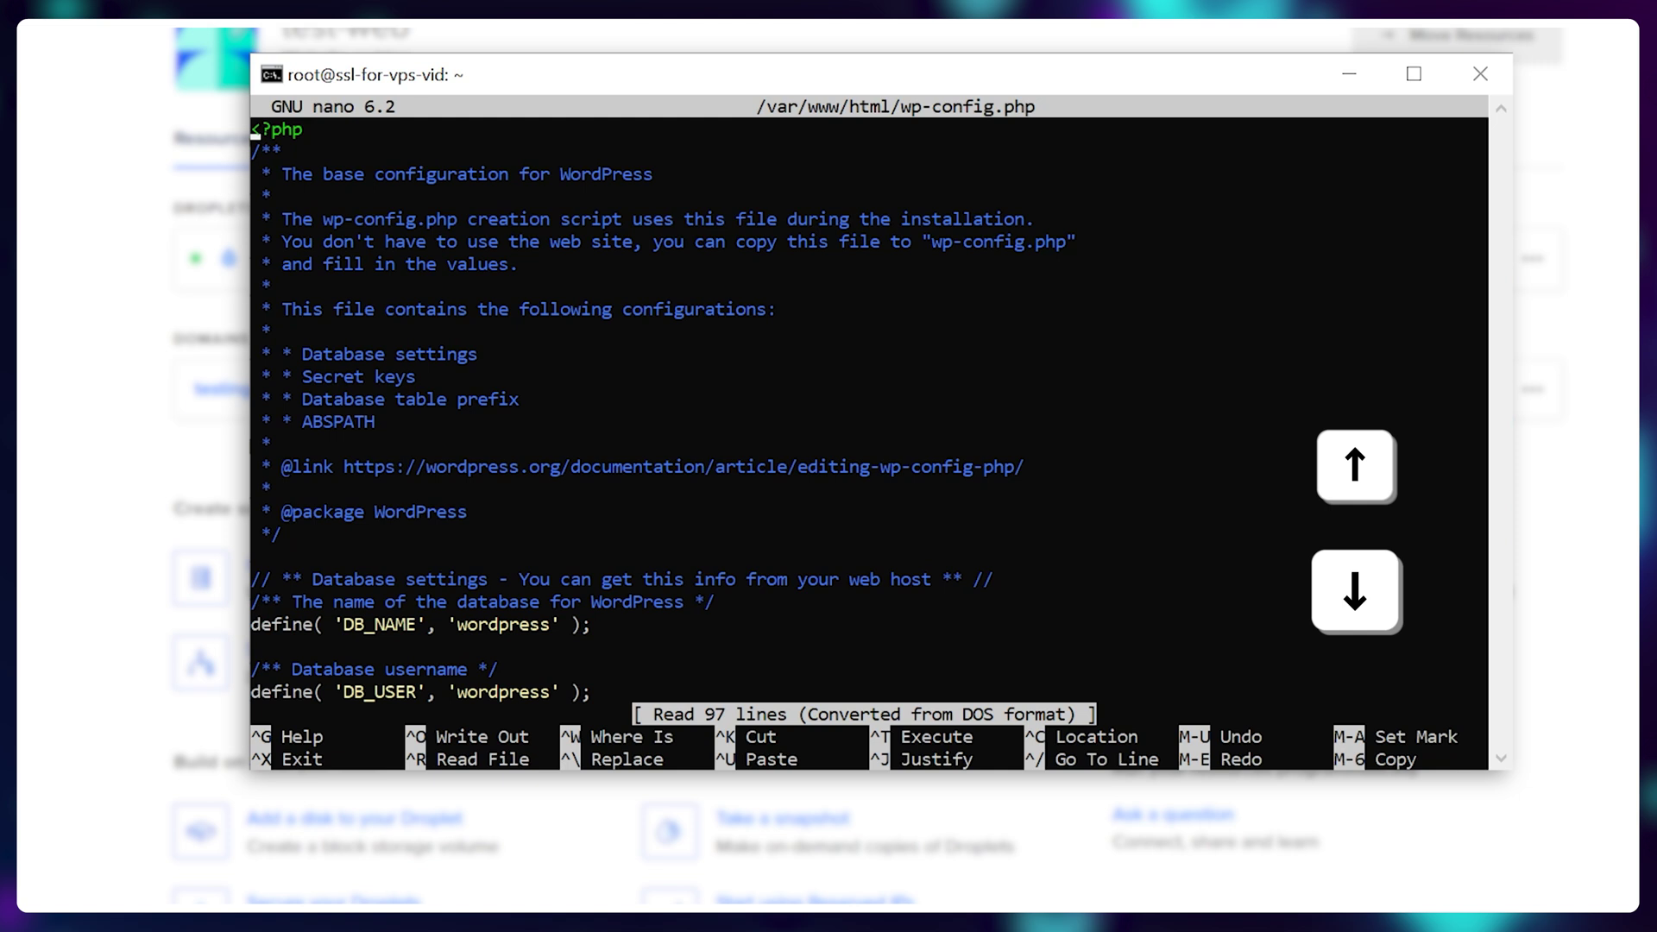
key(Down)
key(Down)
key(Down)
key(Down)
key(Down)
key(Down)
key(Down)
key(Down)
key(Down)
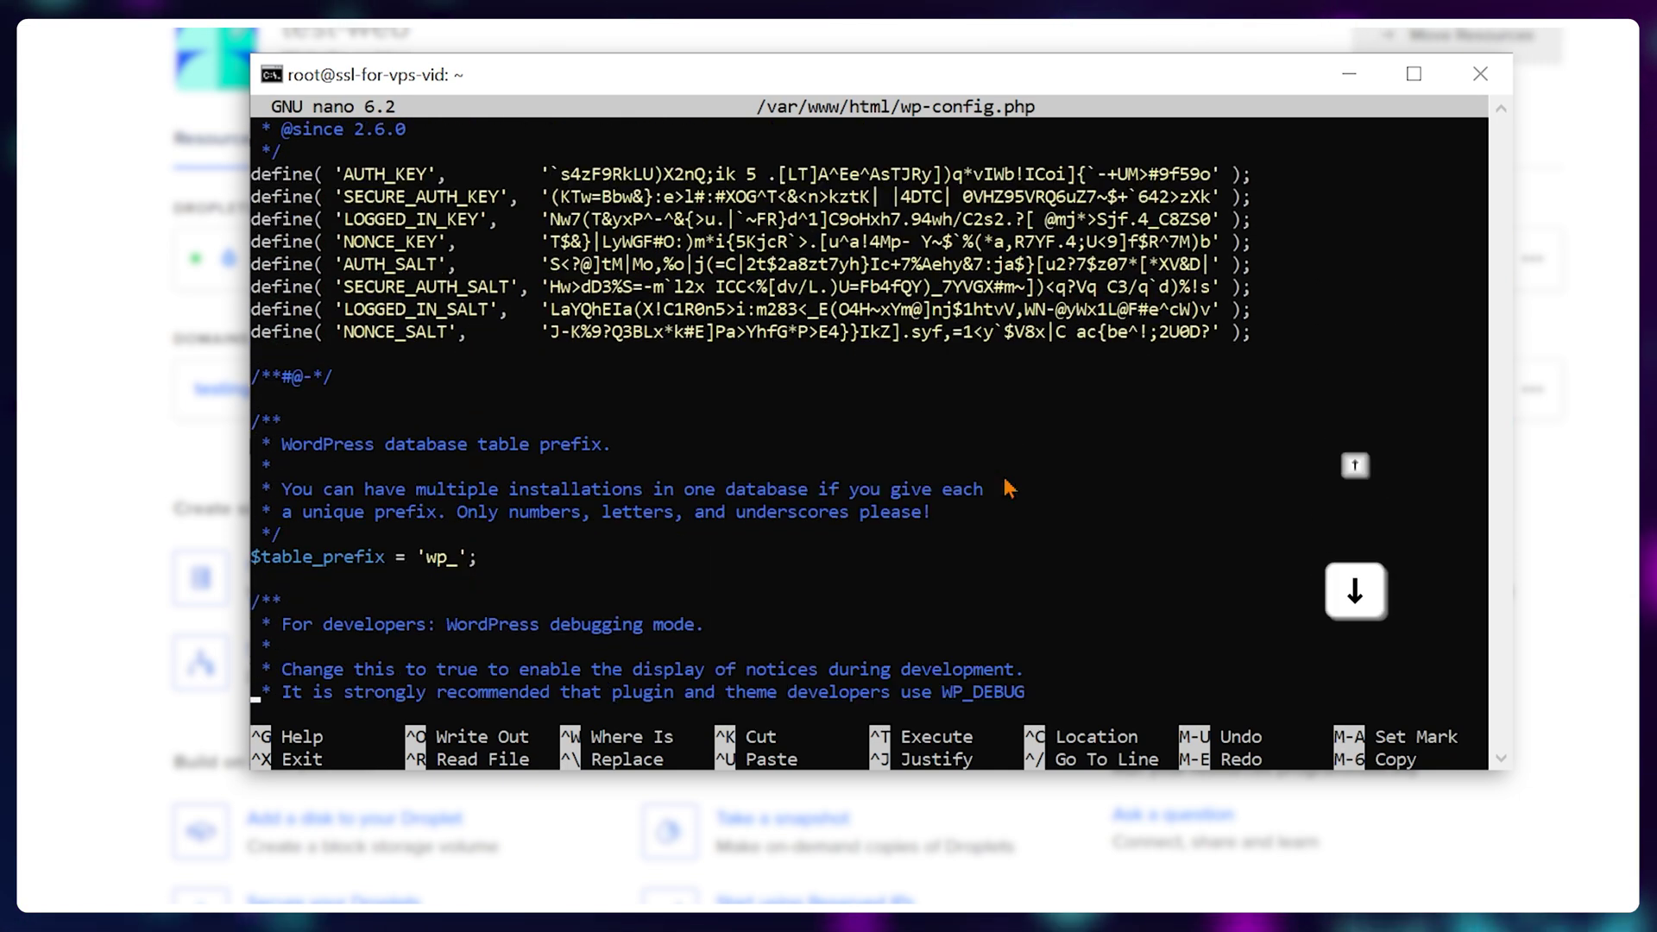
key(Down)
key(Down)
key(Down)
key(Down)
key(Down)
key(Down)
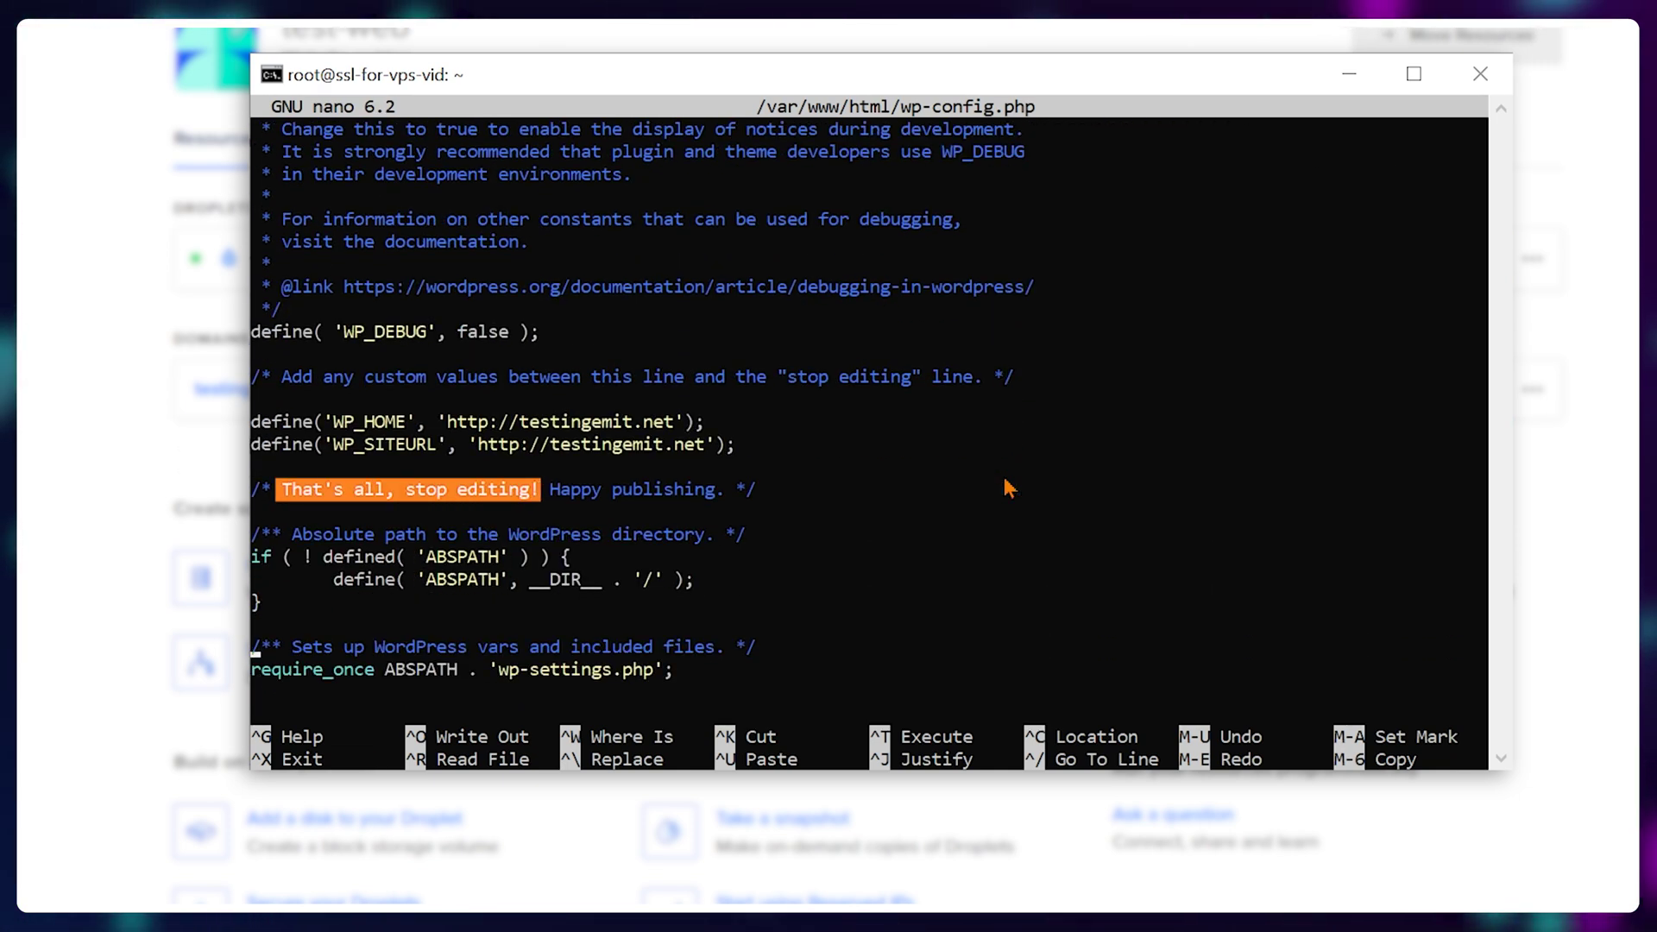
key(Return)
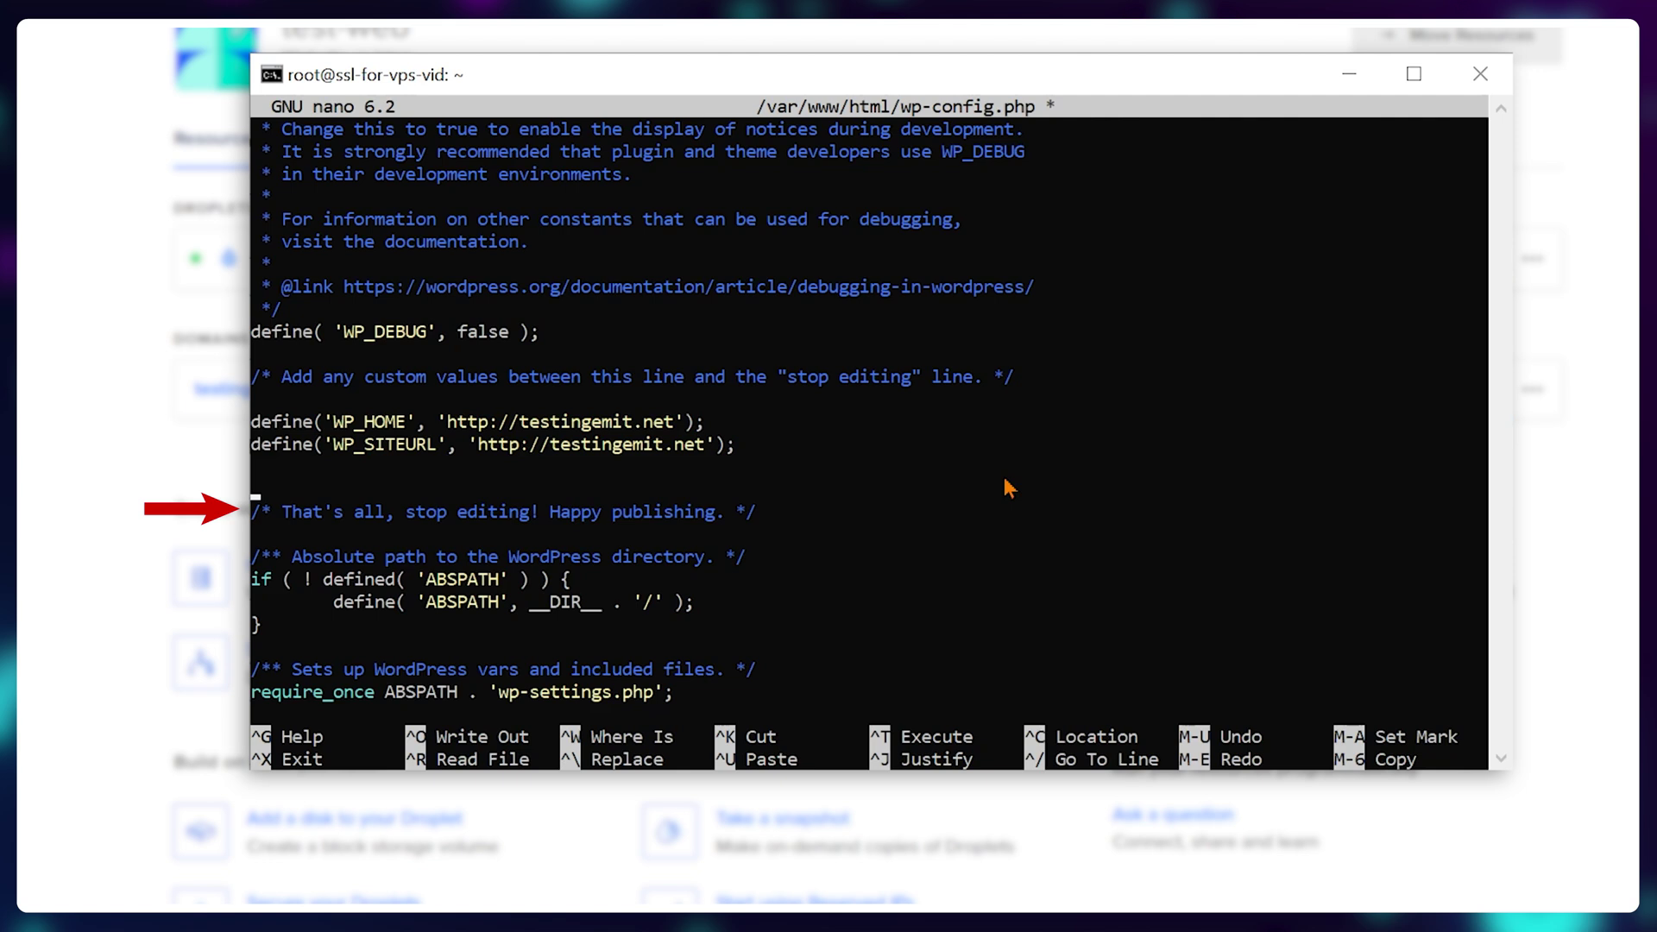
key(Return)
key(Return)
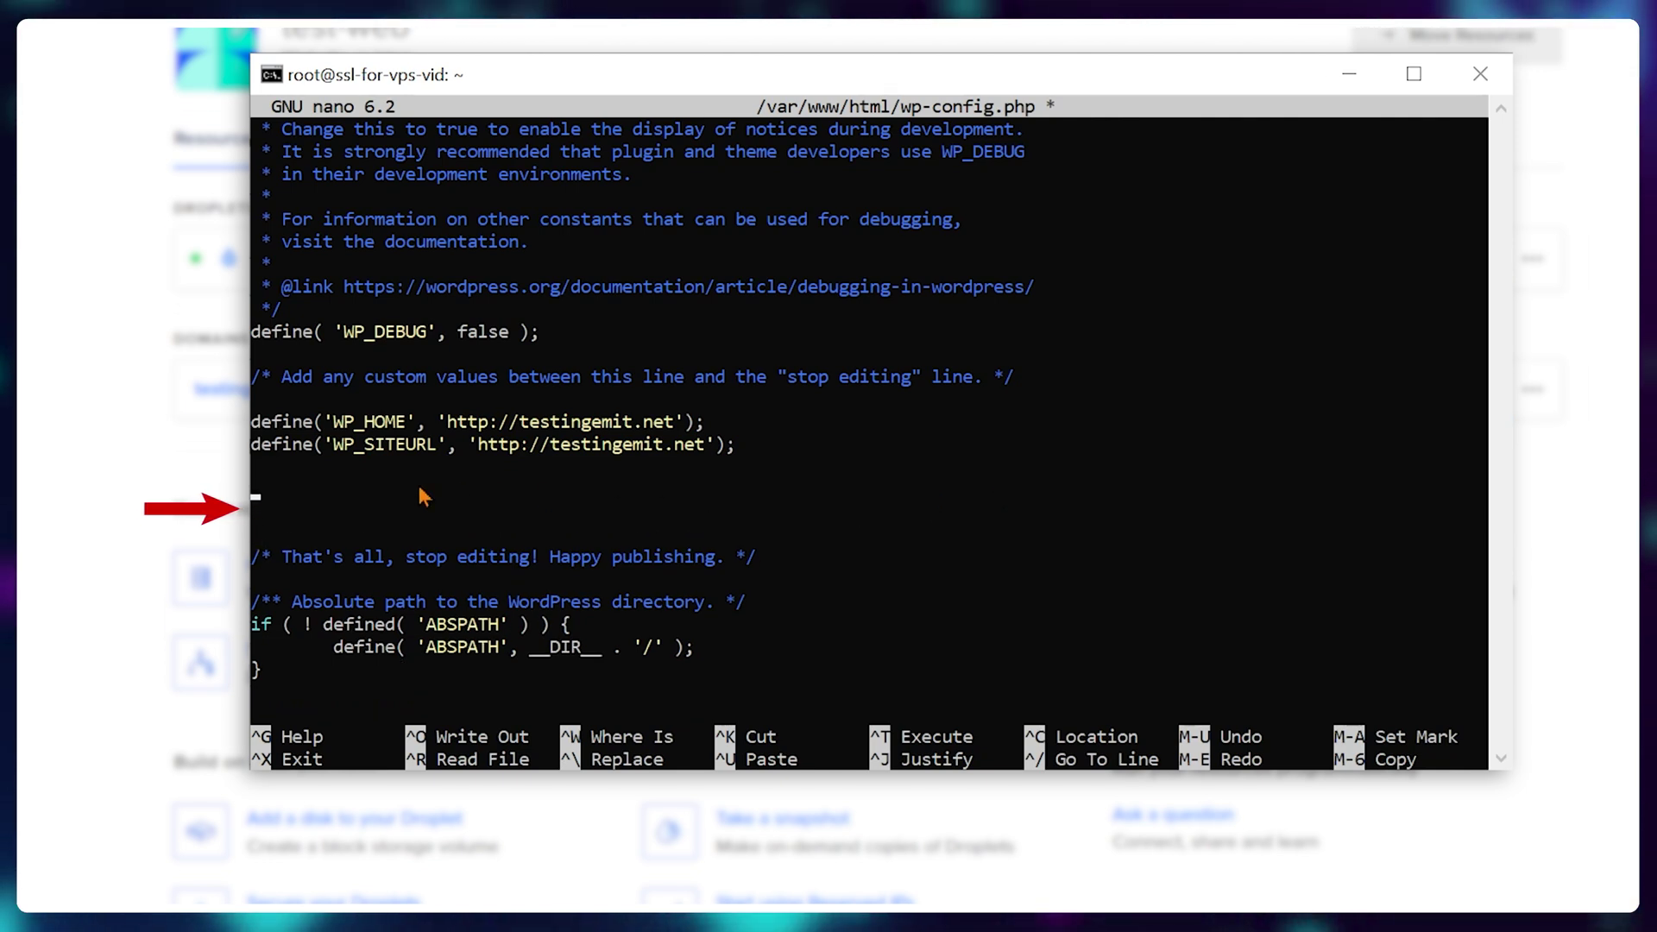
right_click(543, 466)
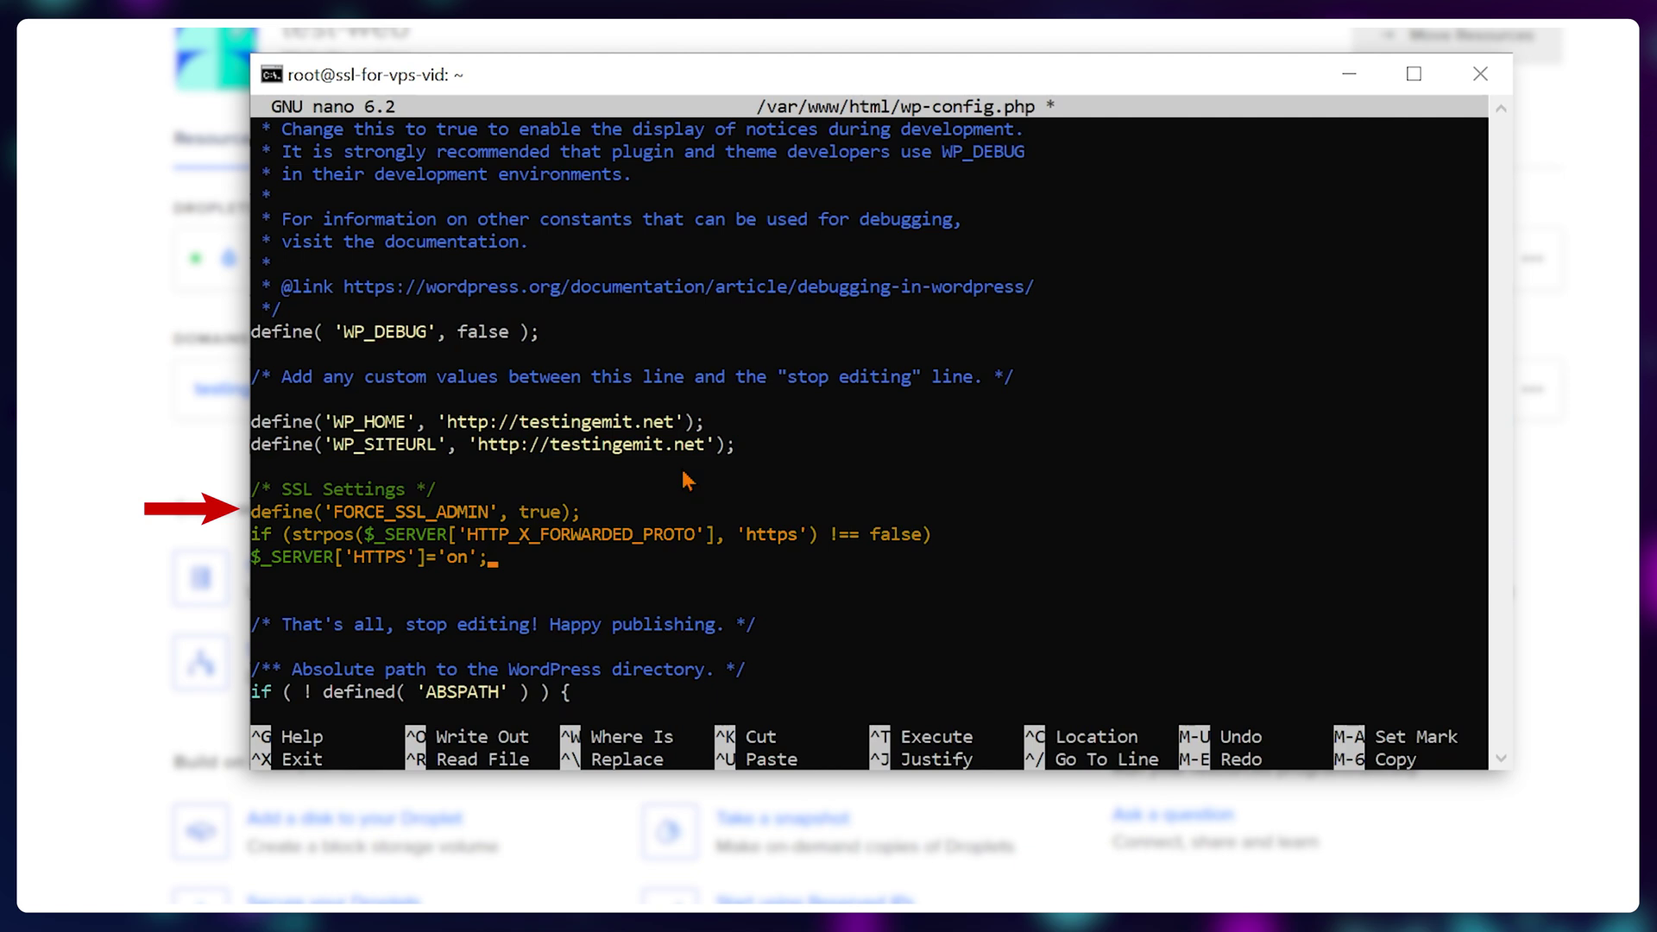
key(ctrl+x)
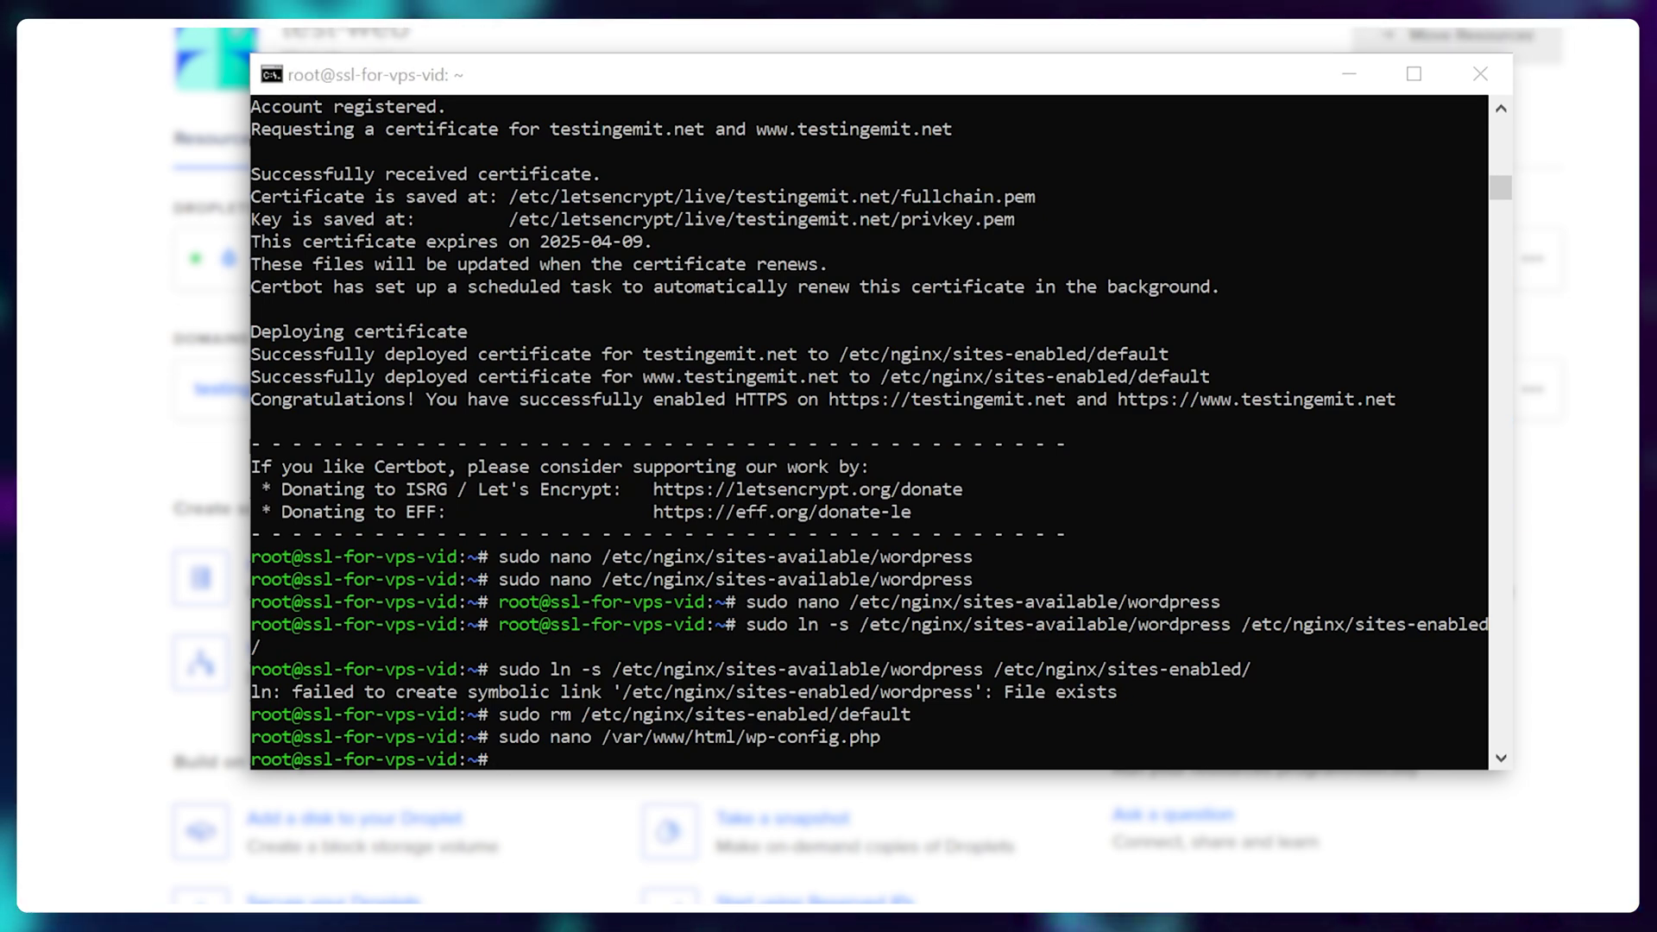
text(sudo systemctl restart nginx)
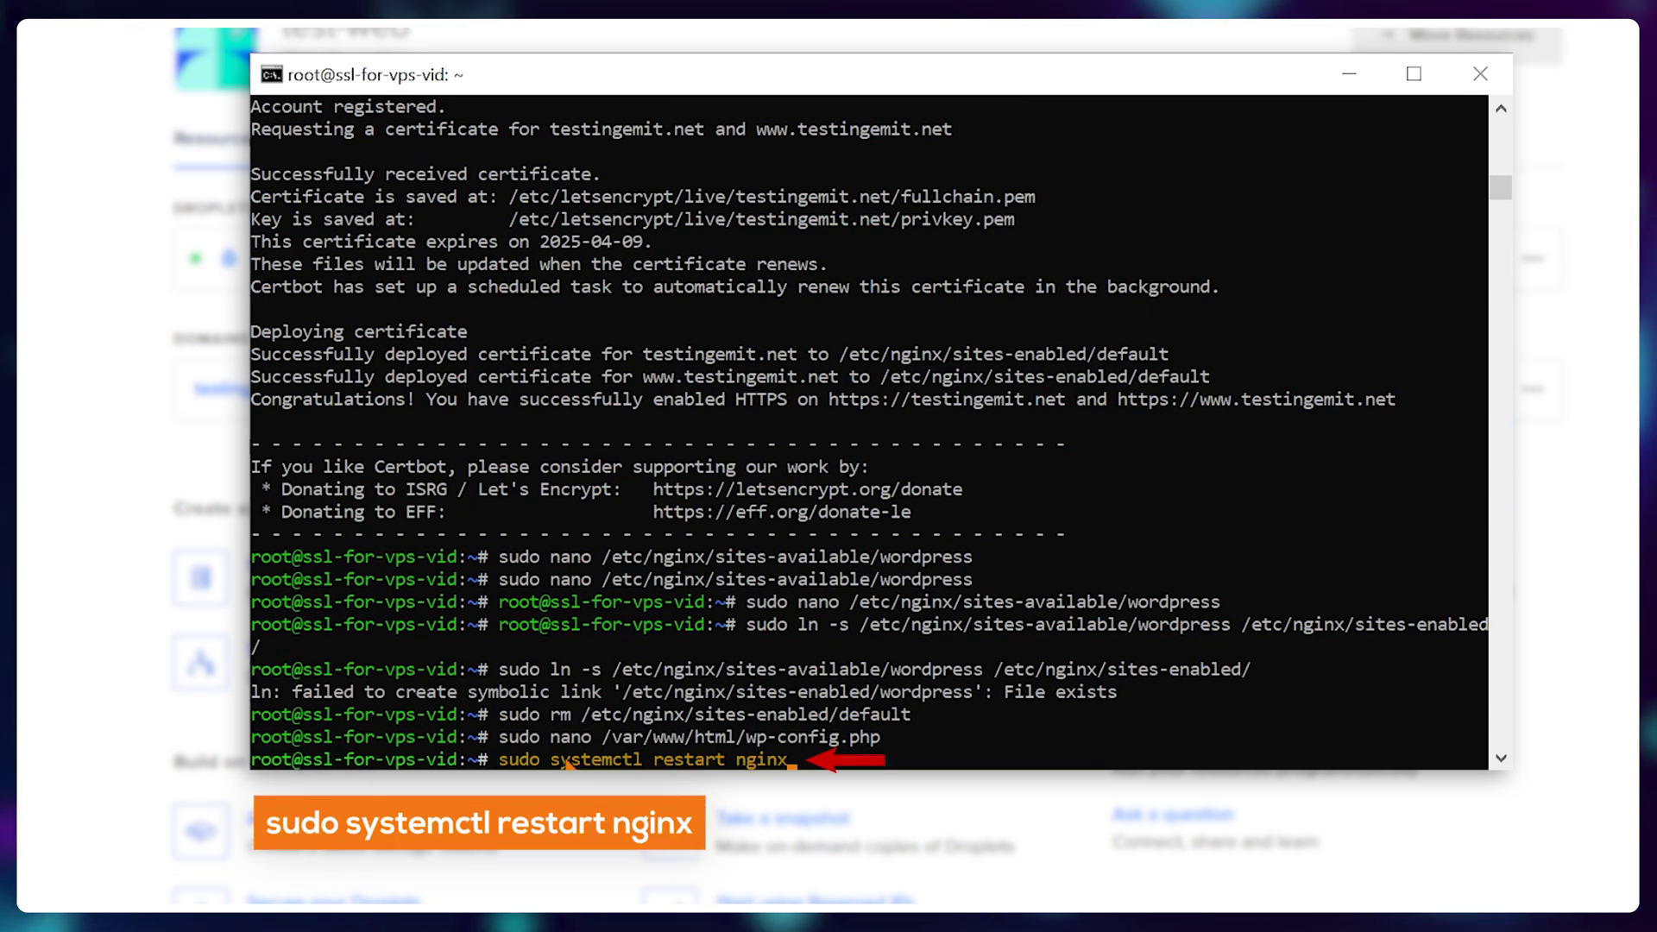
key(Return)
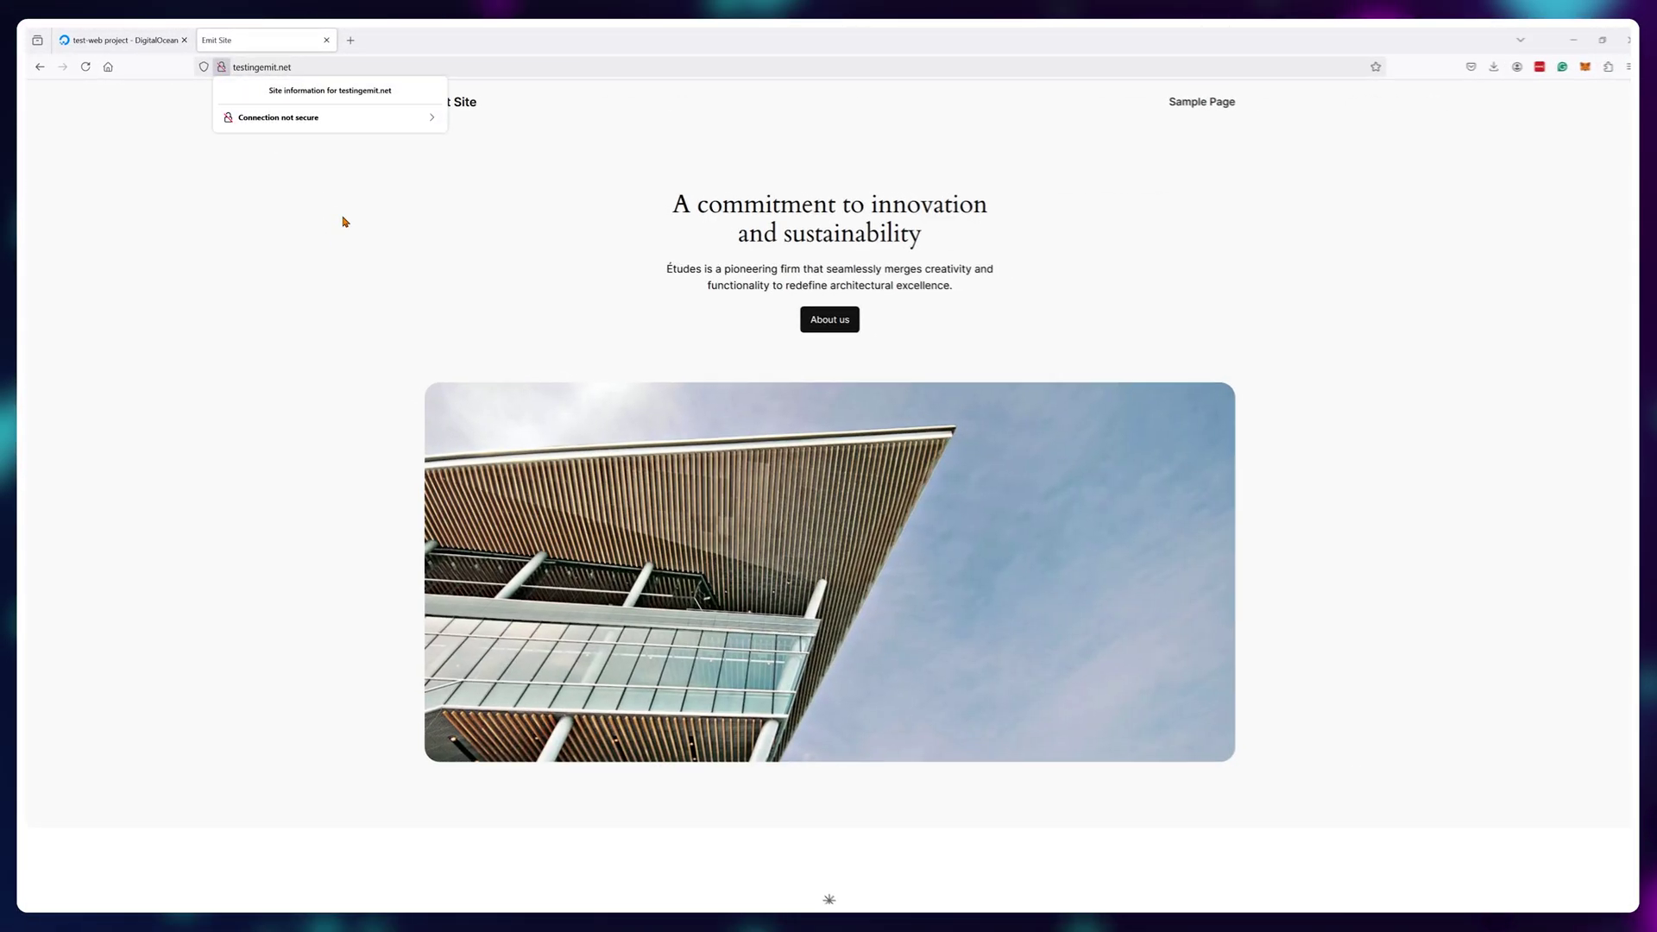
- Reload testingemit.net and view its Let's Encrypt-verified secure connection details
click(85, 66)
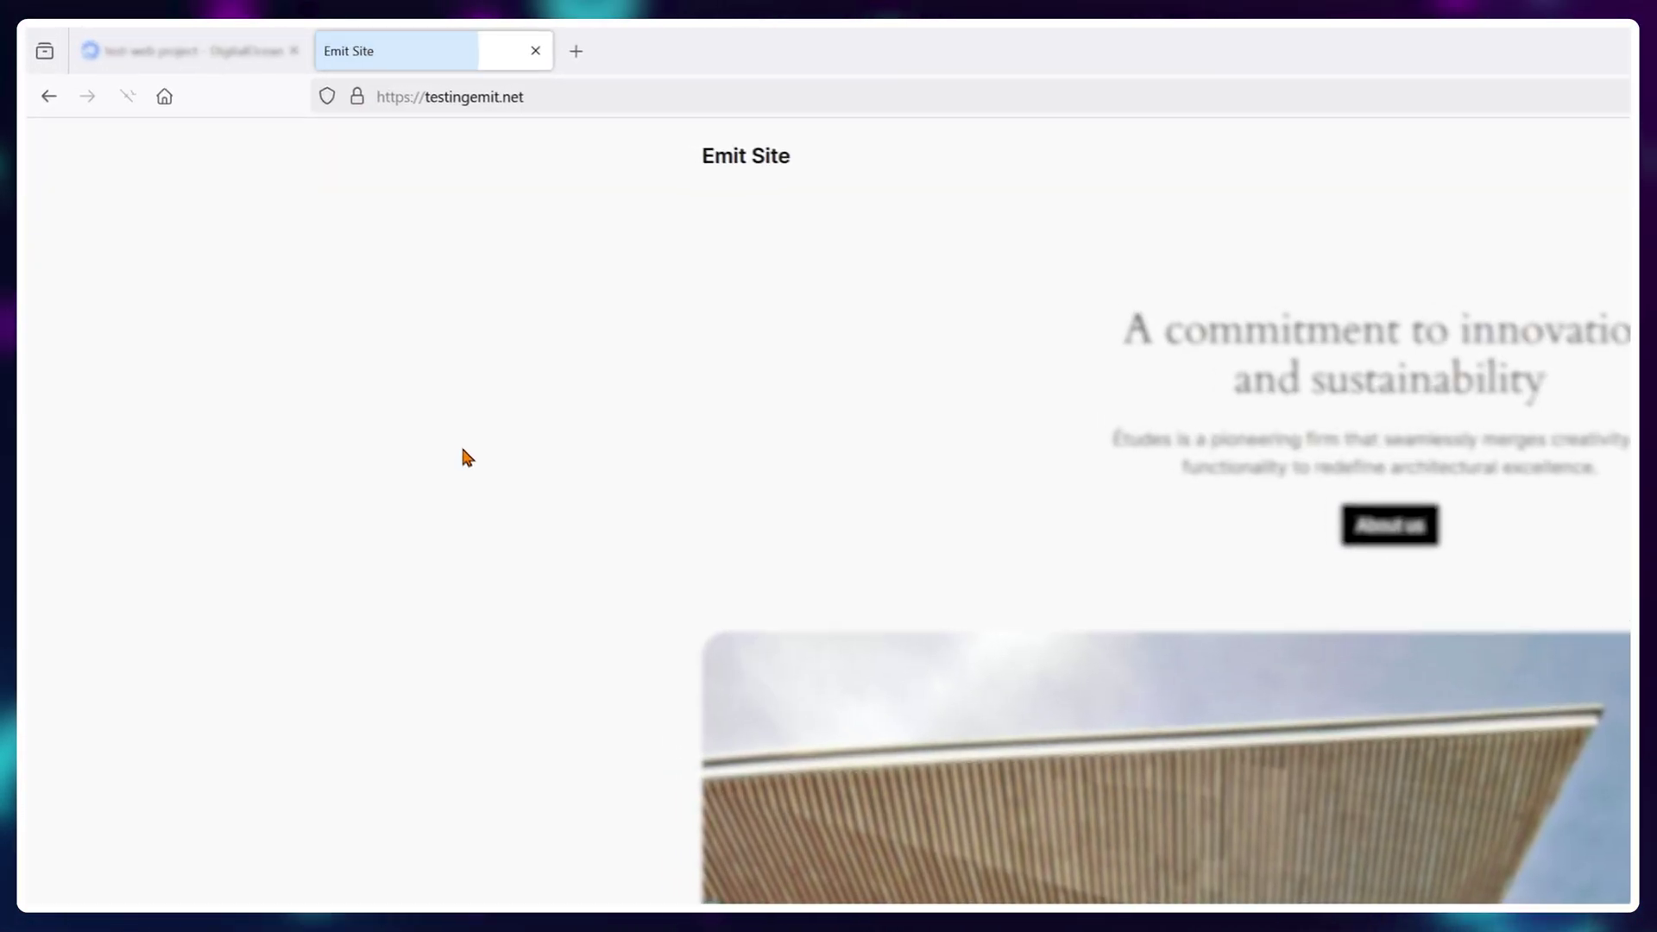
click(376, 103)
click(477, 194)
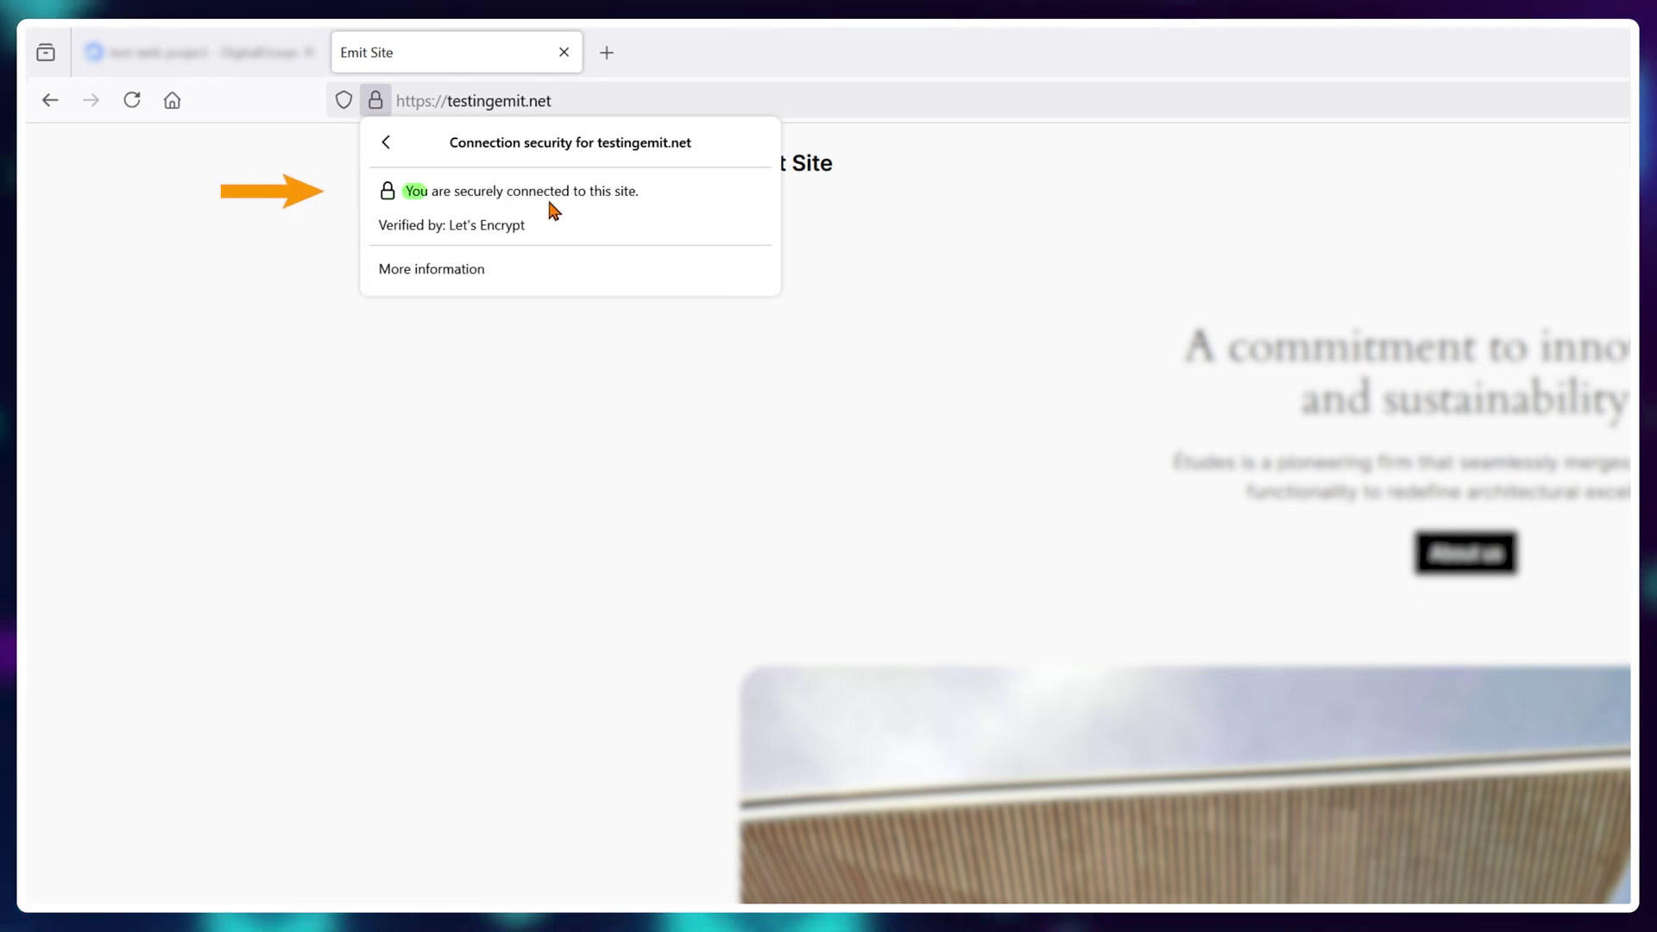